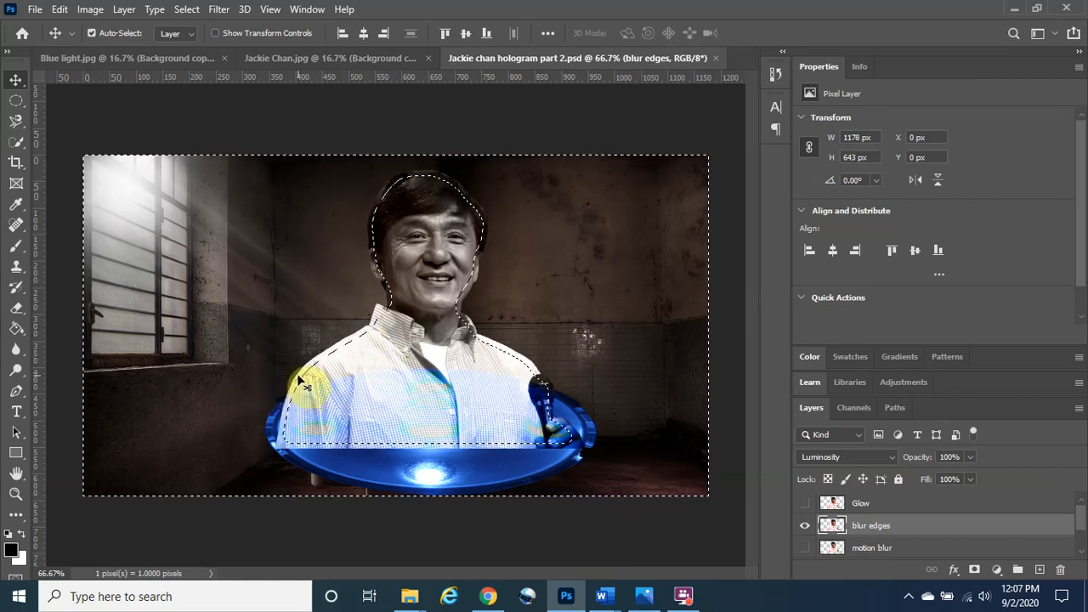
# Step: Apply a Gaussian Blur with a 3.0-pixel radius to the selected edges of the blur edges layer, and deselect
pyautogui.click(213, 15)
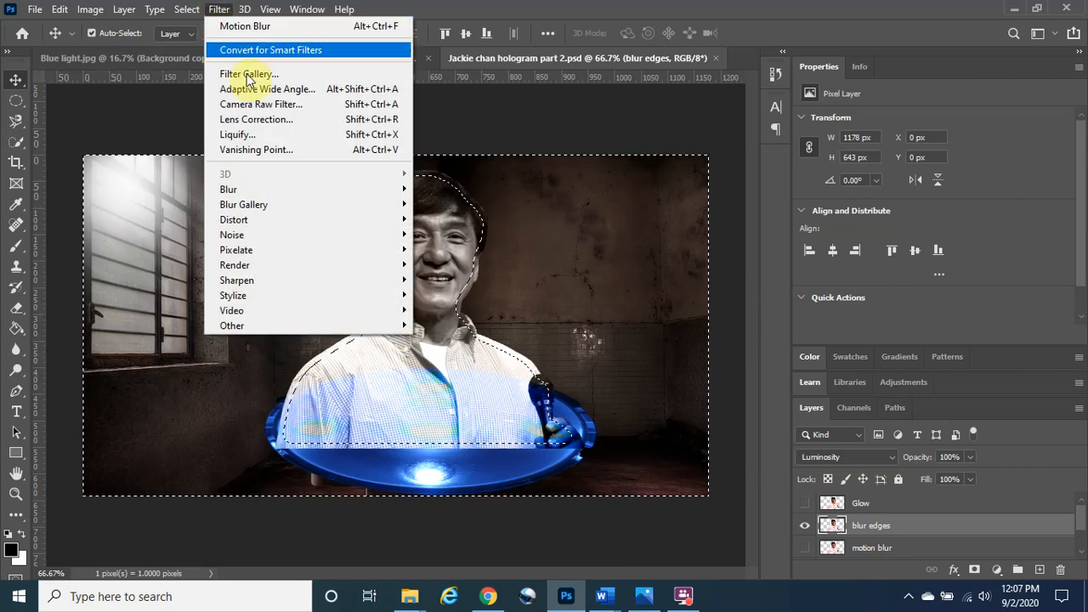
pyautogui.moveTo(301, 187)
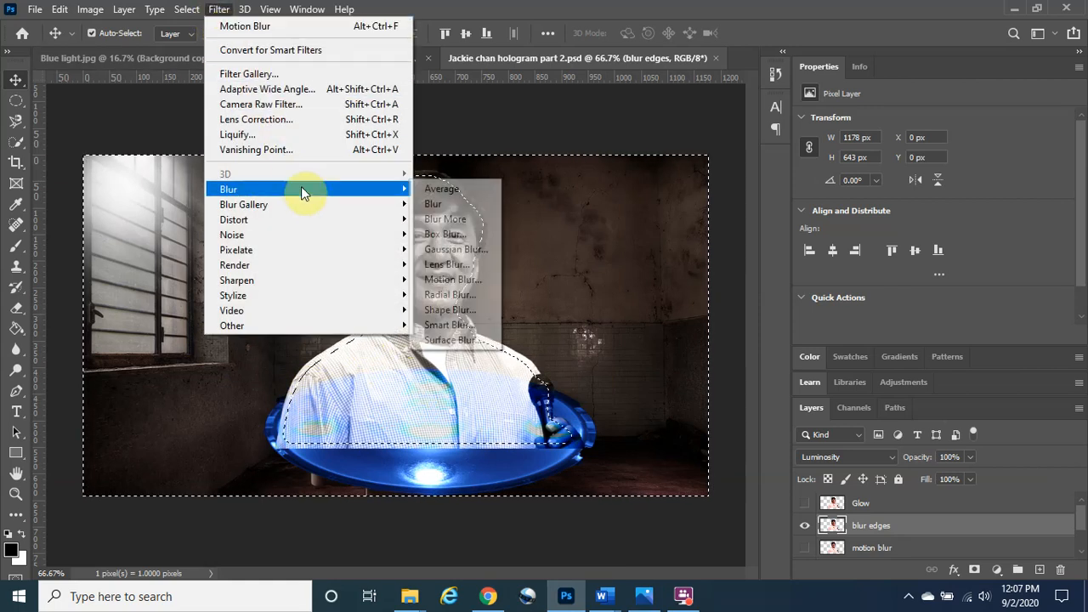
pyautogui.click(450, 250)
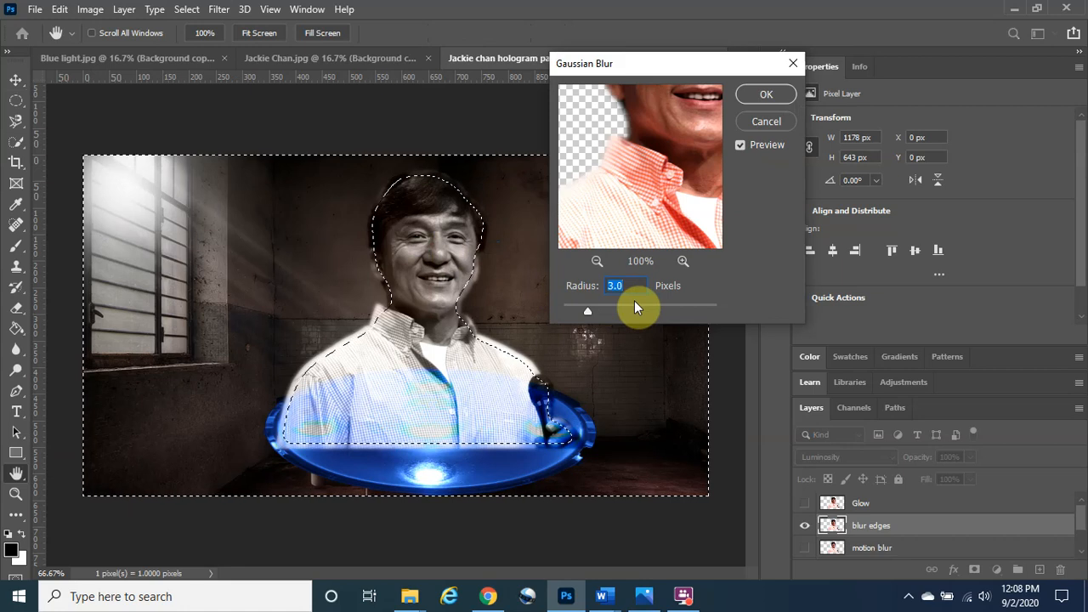
pyautogui.click(596, 261)
pyautogui.click(596, 261)
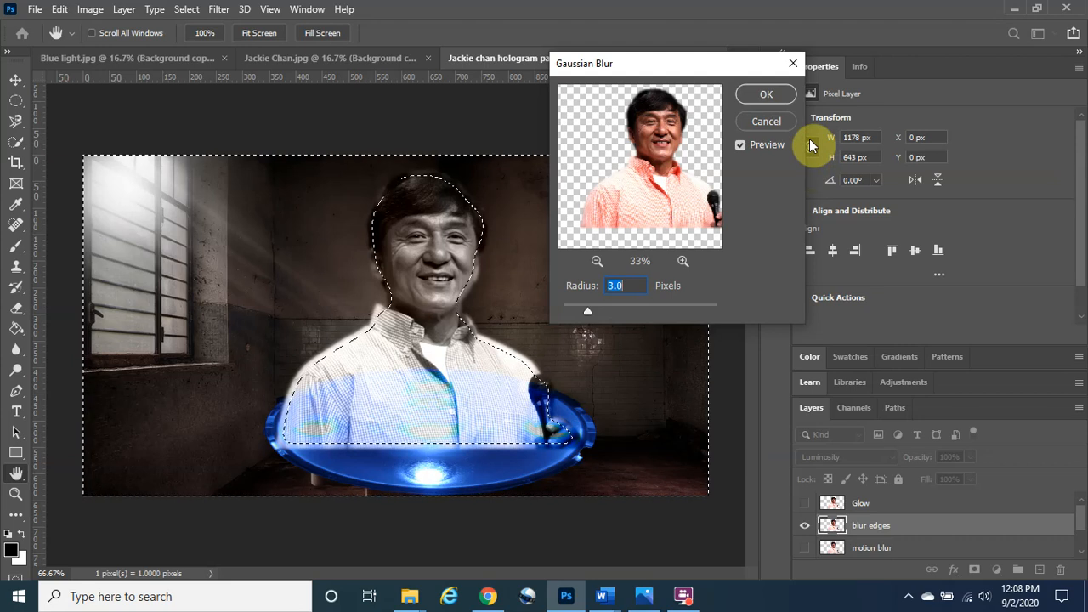
pyautogui.click(769, 95)
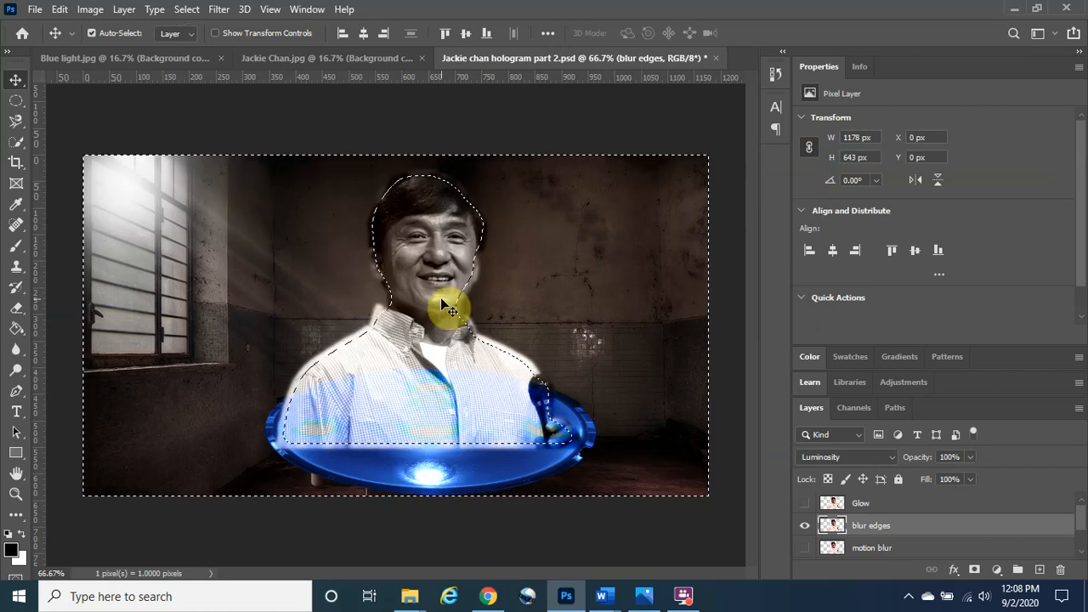
pyautogui.hotkey('ctrl', 'd')
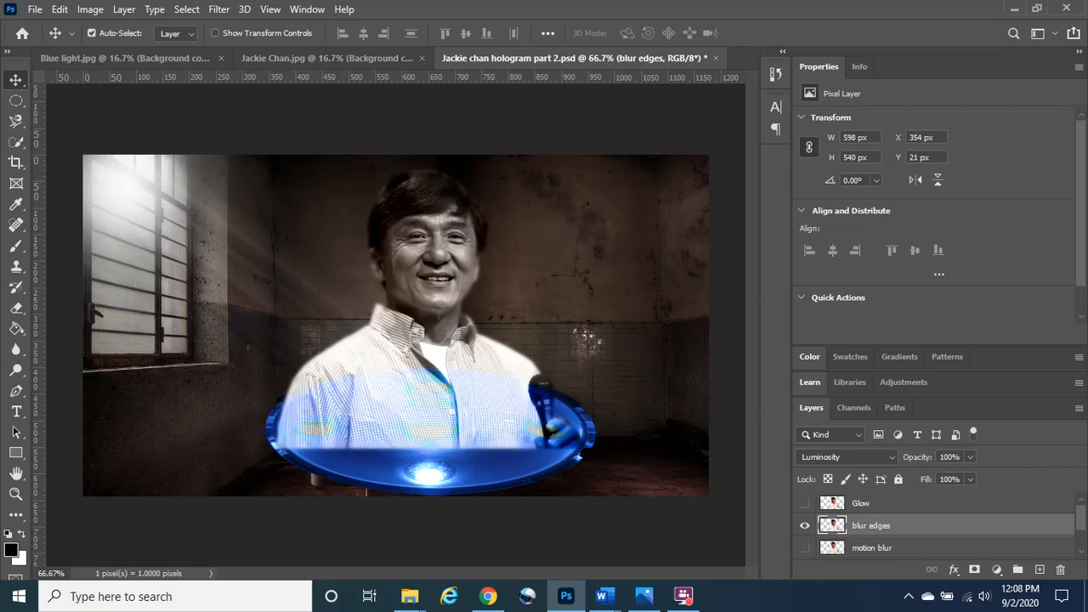
# Step: Hide the blur edges layer, show the Glow layer and reduce its fill to 0%
pyautogui.click(808, 527)
pyautogui.click(804, 504)
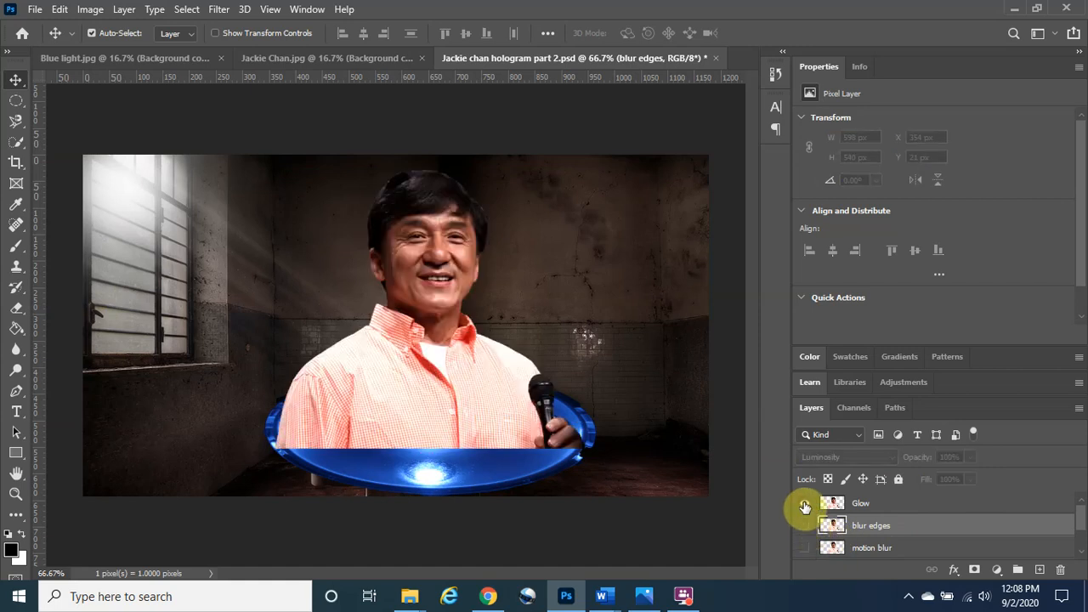
pyautogui.click(890, 504)
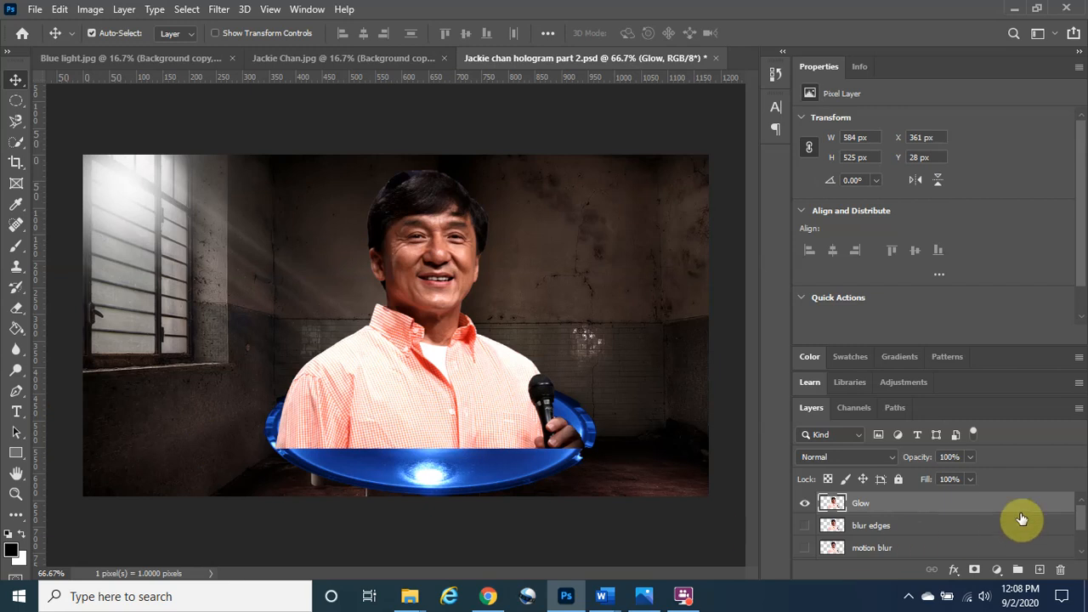
pyautogui.click(972, 479)
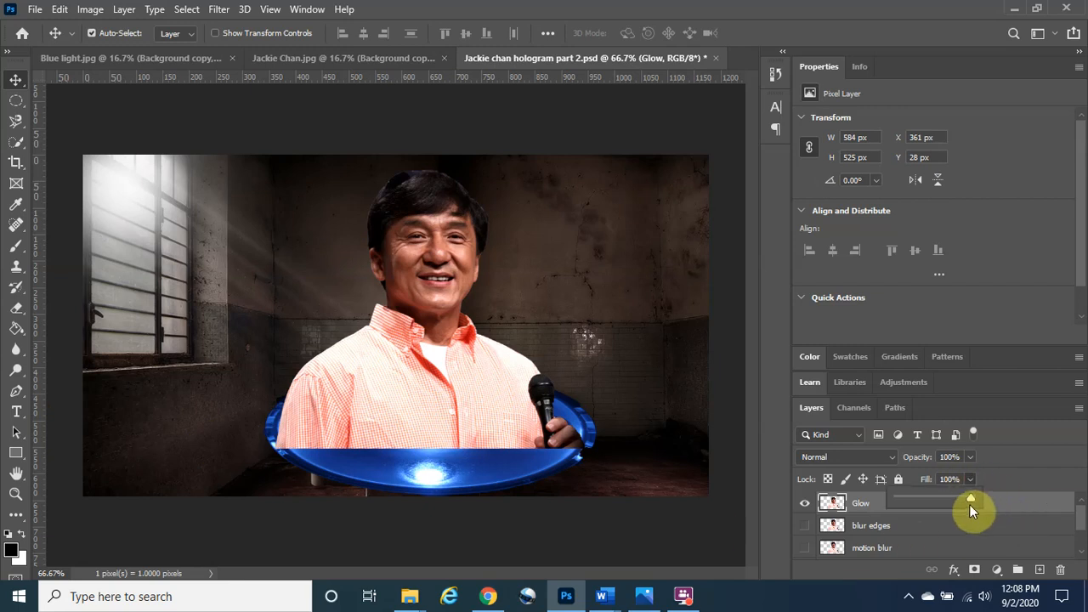
pyautogui.moveTo(970, 497); pyautogui.dragTo(824, 514)
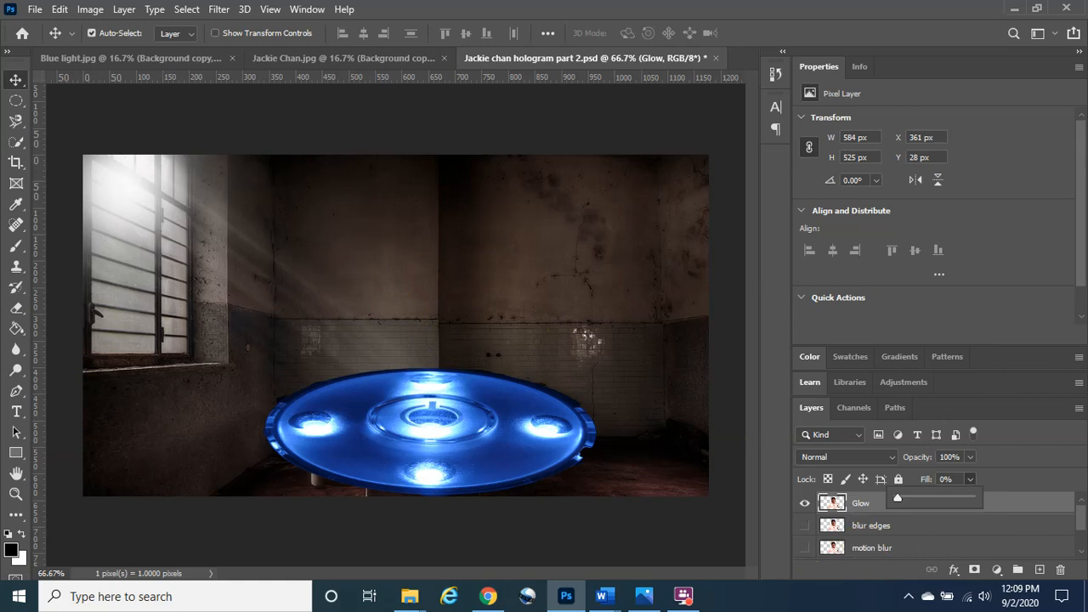
pyautogui.hotkey('alt', 'Tab')
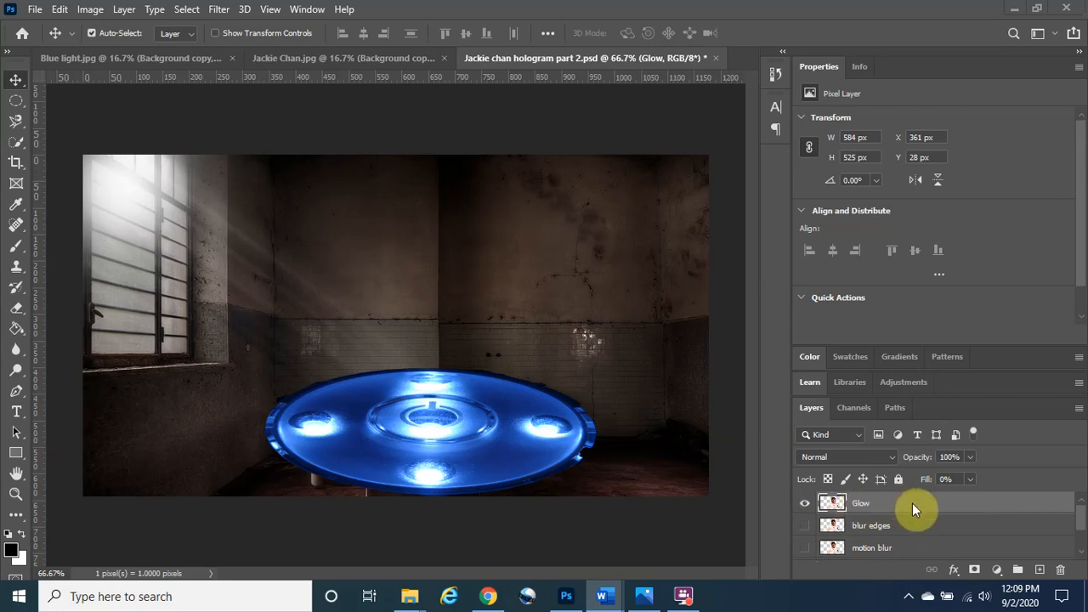
# Step: Add an Outer Glow effect to the Glow layer and set the glow colour to pure white (ffffff)
pyautogui.doubleClick(956, 511)
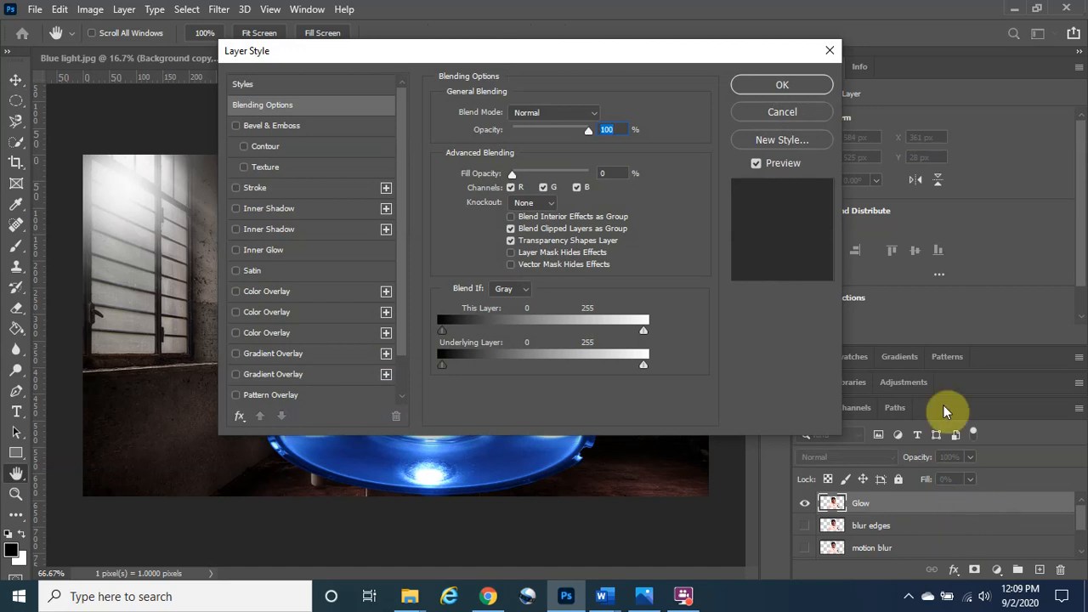
pyautogui.moveTo(510, 60); pyautogui.dragTo(574, 41)
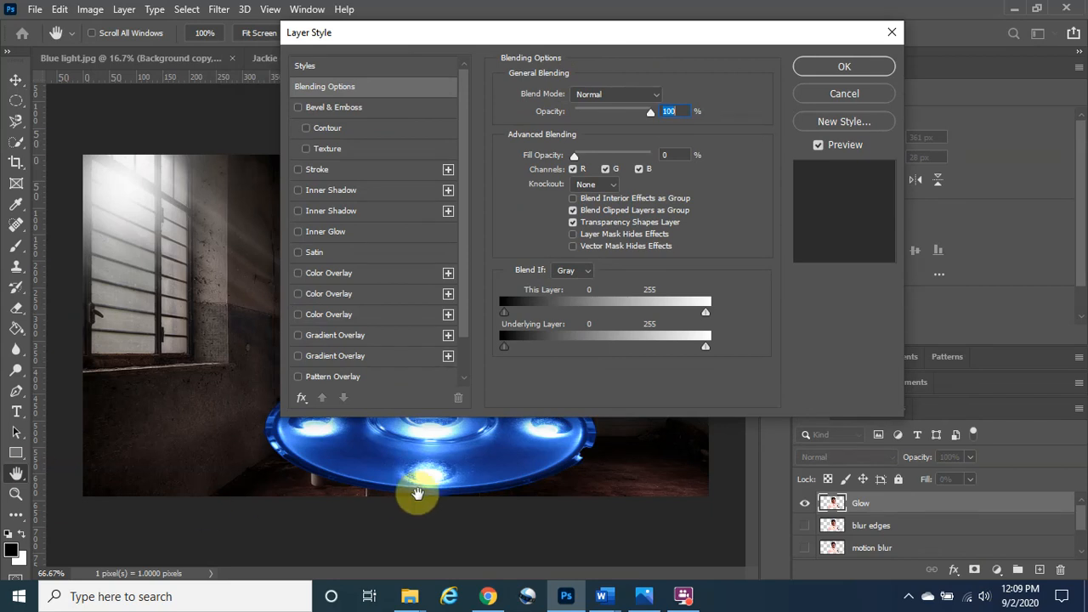
pyautogui.scroll(-2, 382, 327)
pyautogui.click(364, 361)
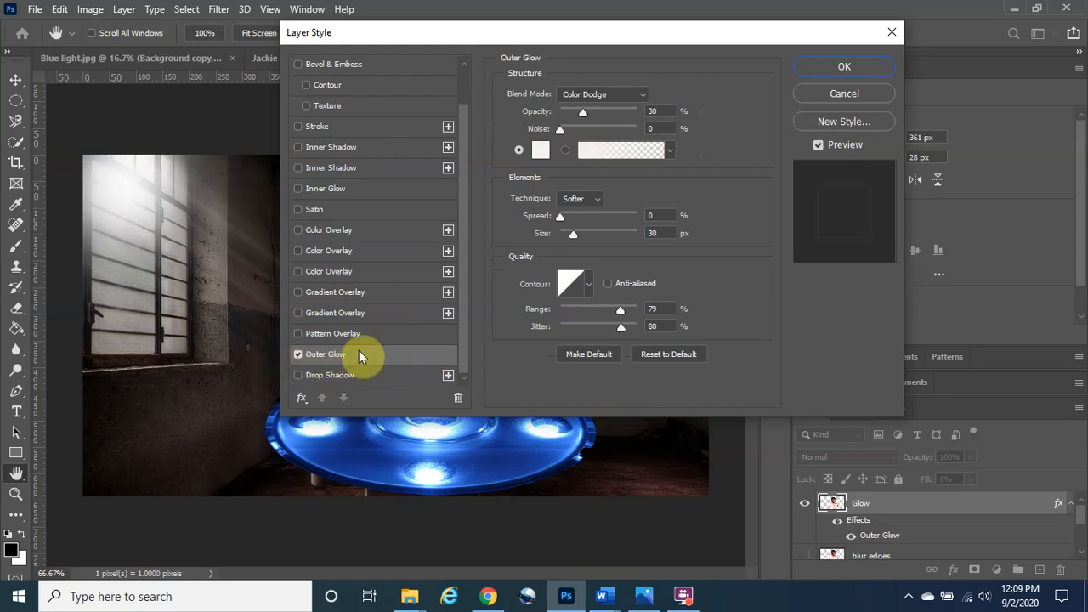
pyautogui.click(541, 153)
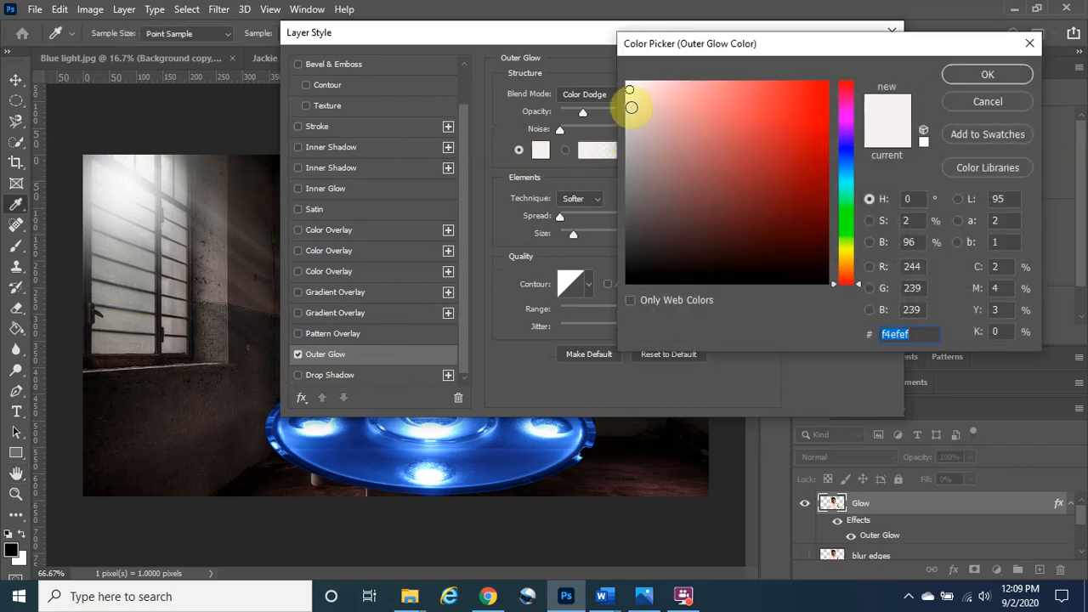
pyautogui.moveTo(631, 107)
pyautogui.mouseDown()
pyautogui.moveTo(726, 145)
pyautogui.moveTo(616, 60)
pyautogui.mouseUp()
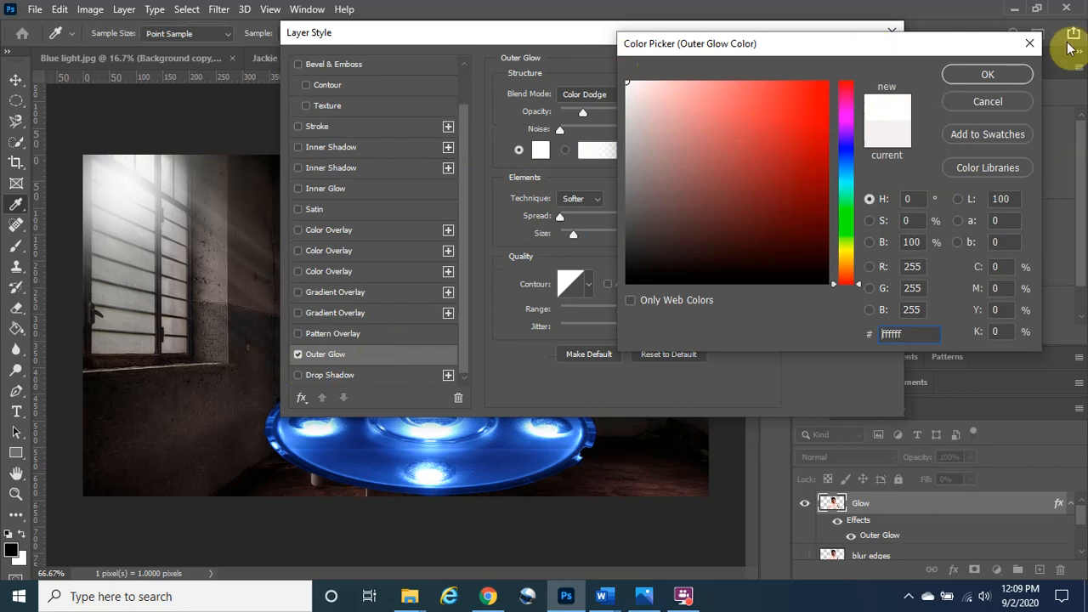
pyautogui.click(973, 74)
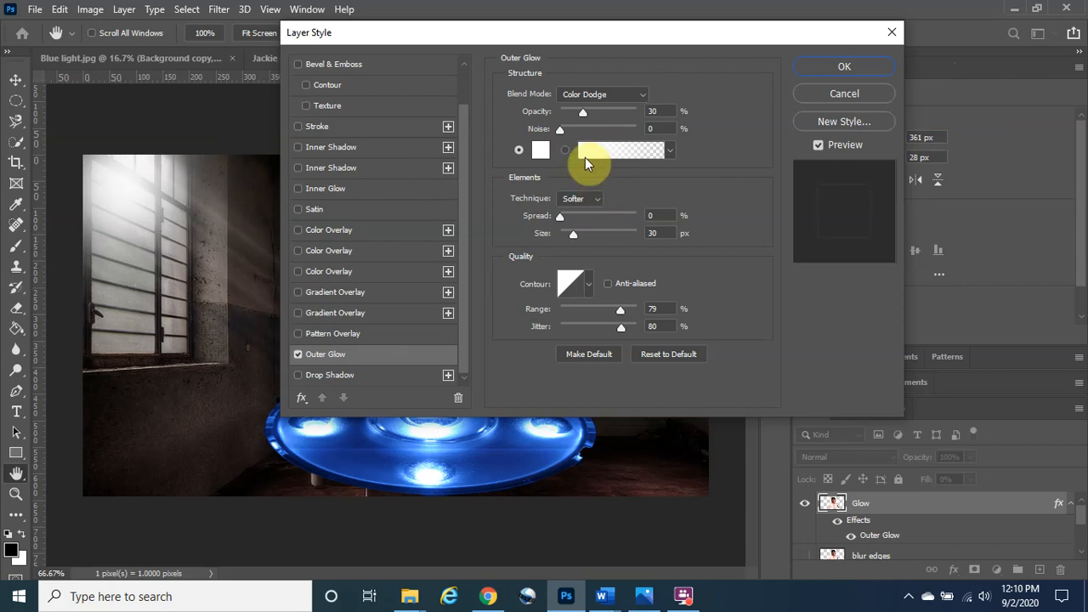
# Step: Look through the Outer Glow blend modes and examine the glow's outline on the canvas
pyautogui.click(620, 93)
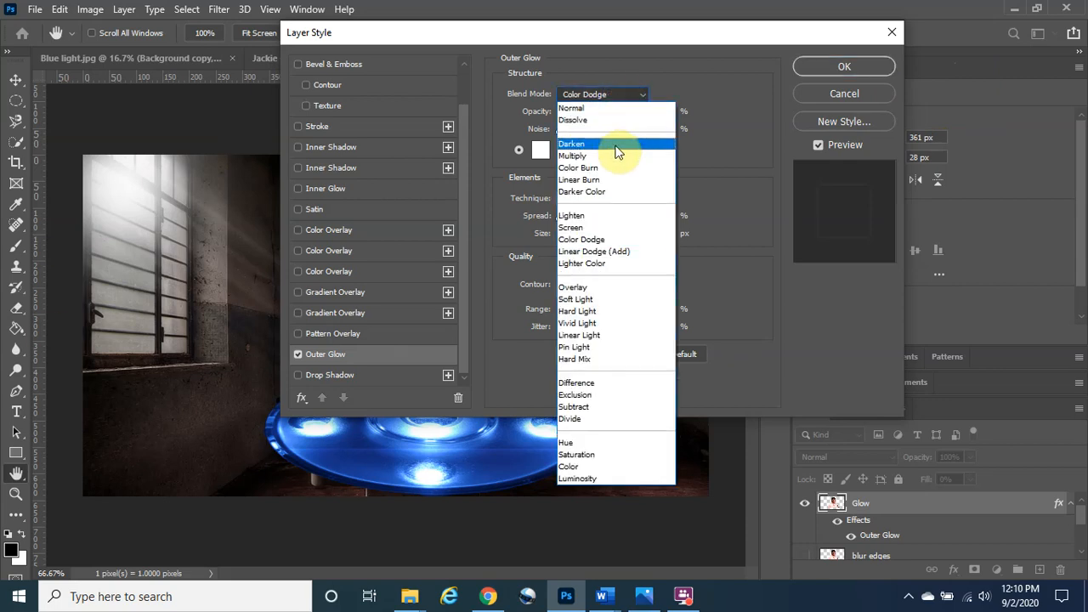
pyautogui.click(663, 37)
pyautogui.moveTo(712, 34); pyautogui.dragTo(887, 28)
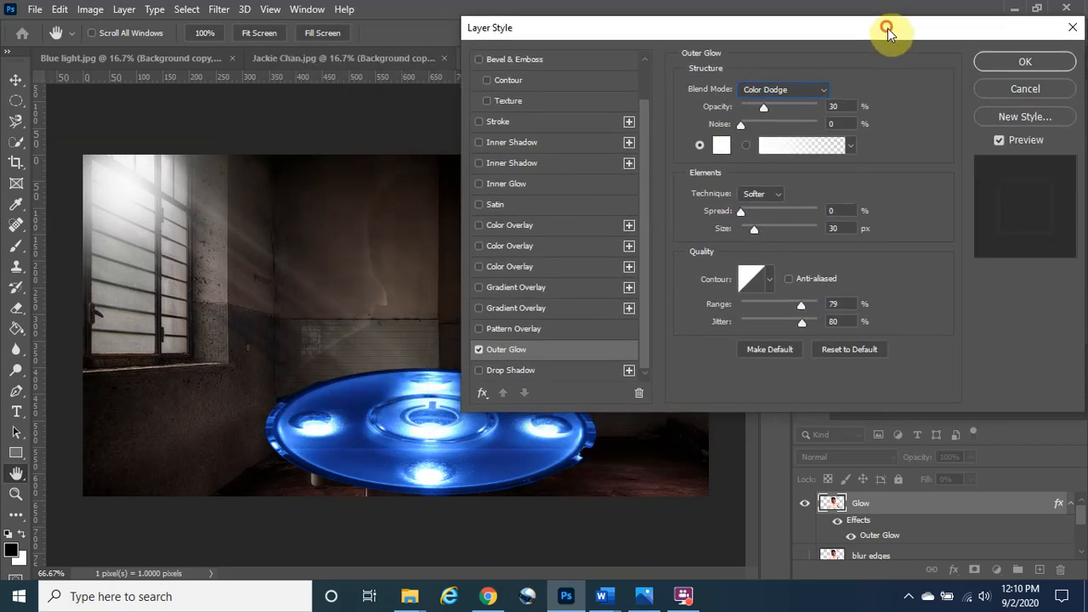
pyautogui.click(789, 89)
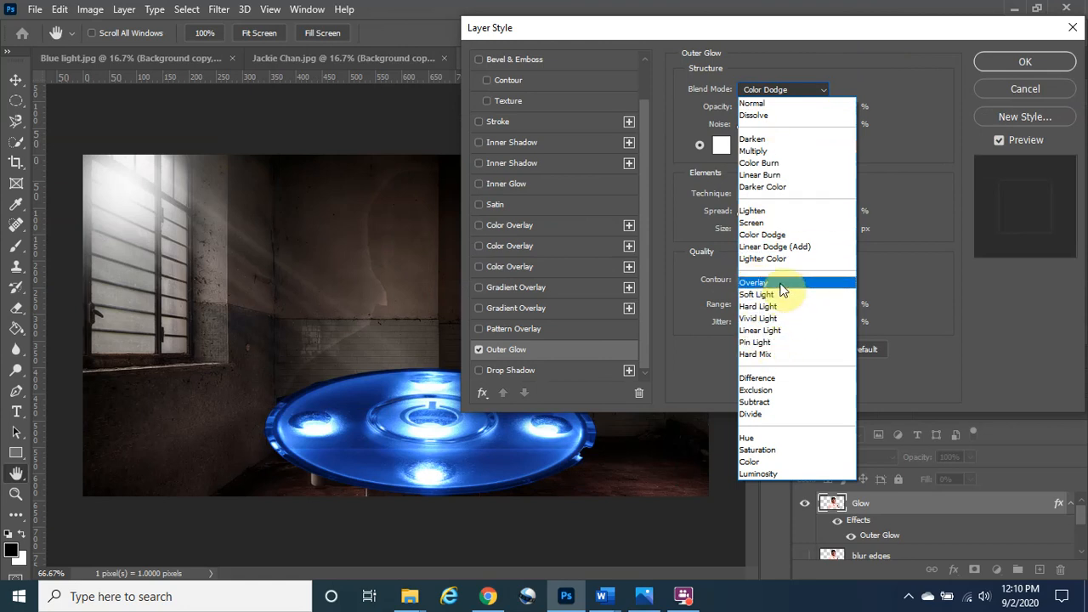
pyautogui.click(929, 150)
pyautogui.moveTo(701, 25); pyautogui.dragTo(916, 23)
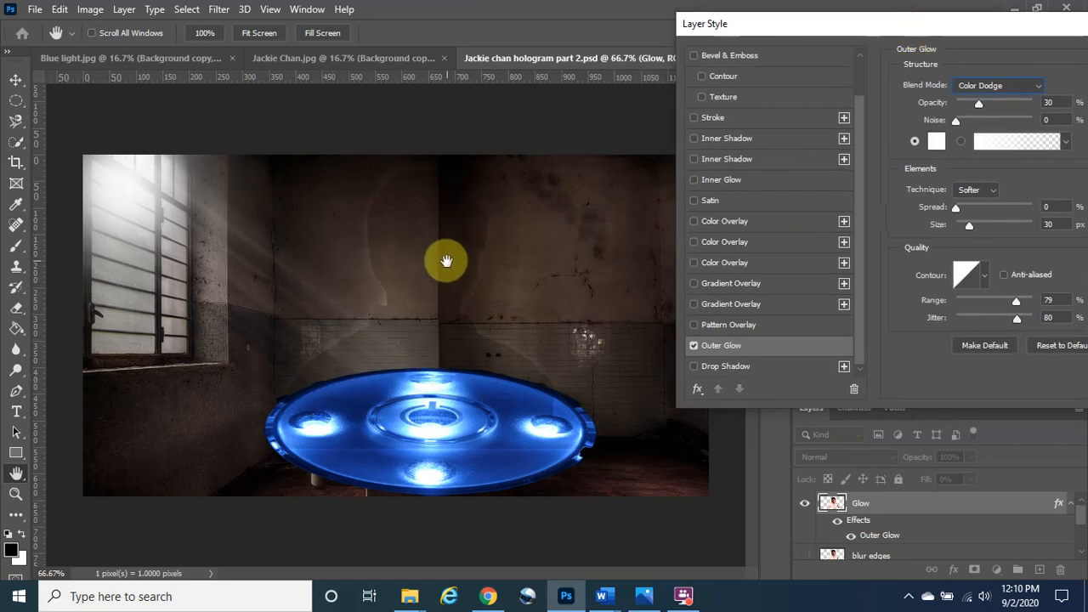
pyautogui.moveTo(898, 35); pyautogui.dragTo(687, 10)
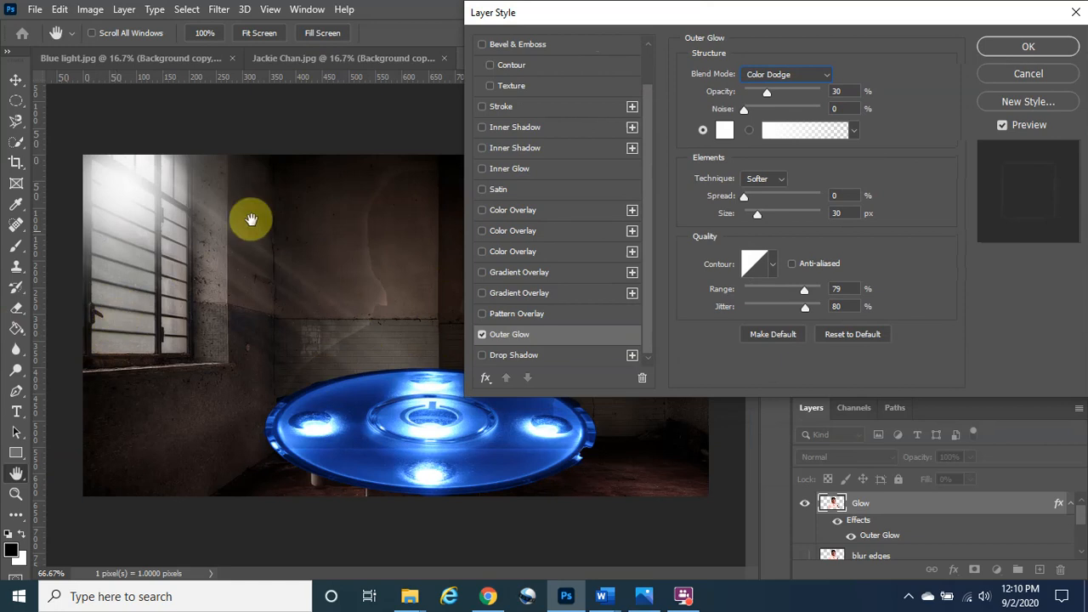
pyautogui.moveTo(757, 15); pyautogui.dragTo(721, 26)
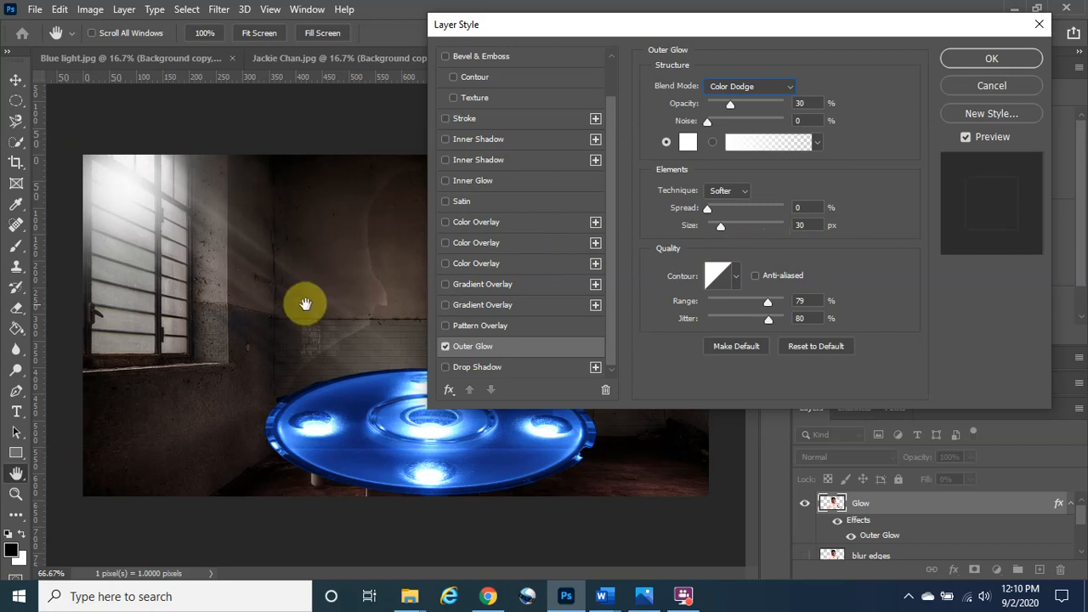
# Step: Enable the Inner Glow effect on the Glow layer with its existing settings and apply the layer style
pyautogui.click(527, 181)
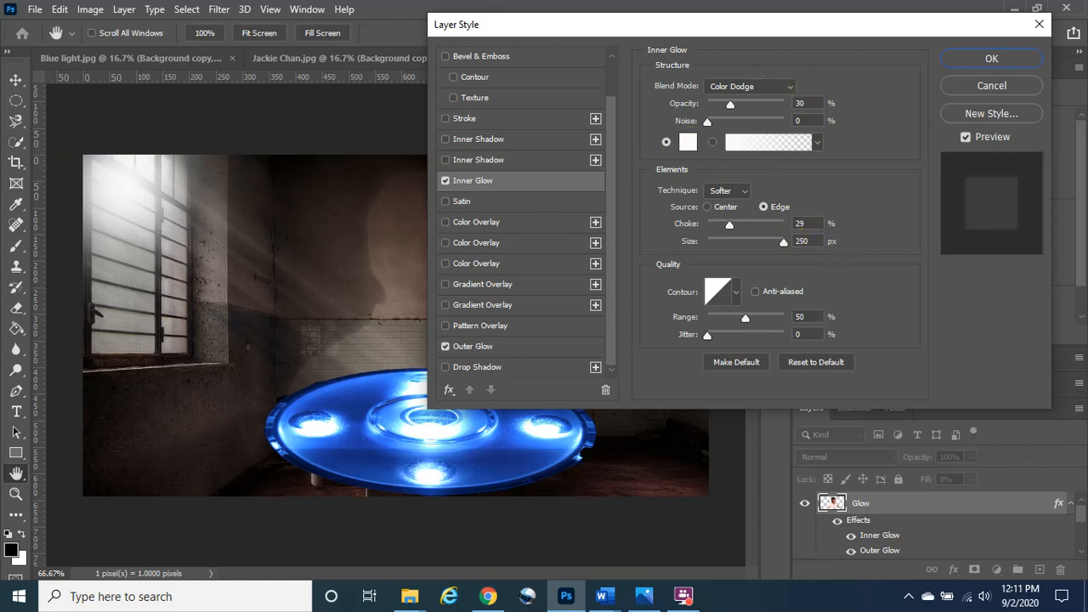
pyautogui.hotkey('alt', 'Tab')
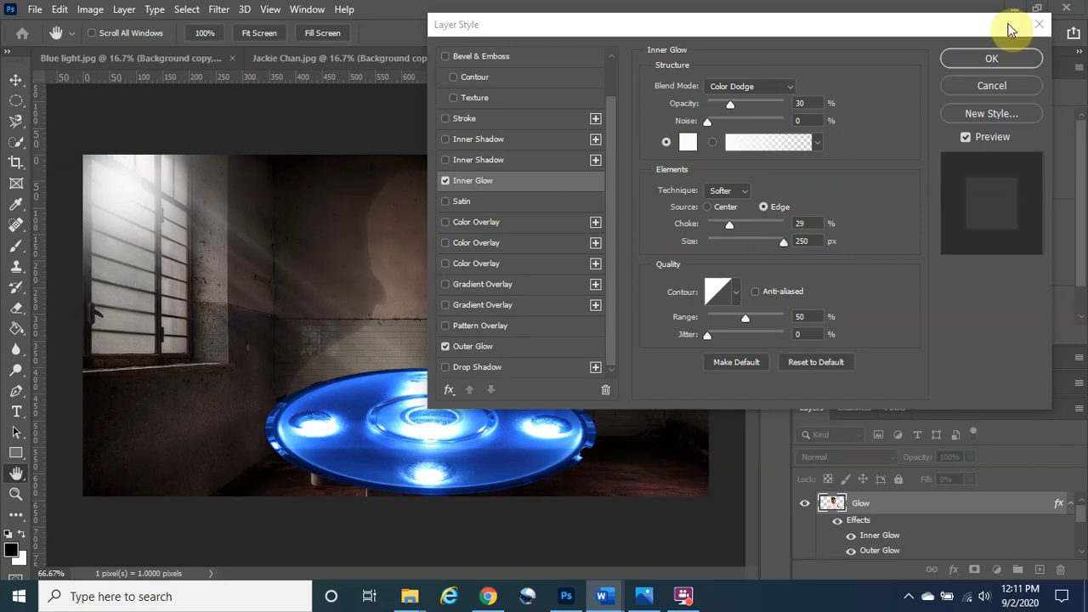
pyautogui.hotkey('alt', 'Tab')
pyautogui.click(991, 57)
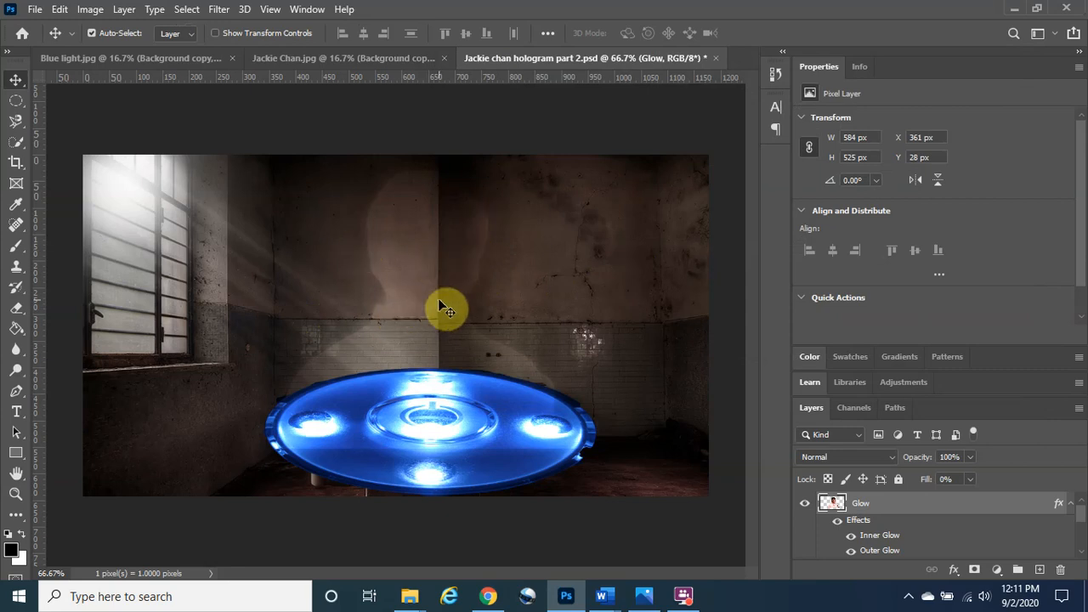
pyautogui.hotkey('alt', 'Tab')
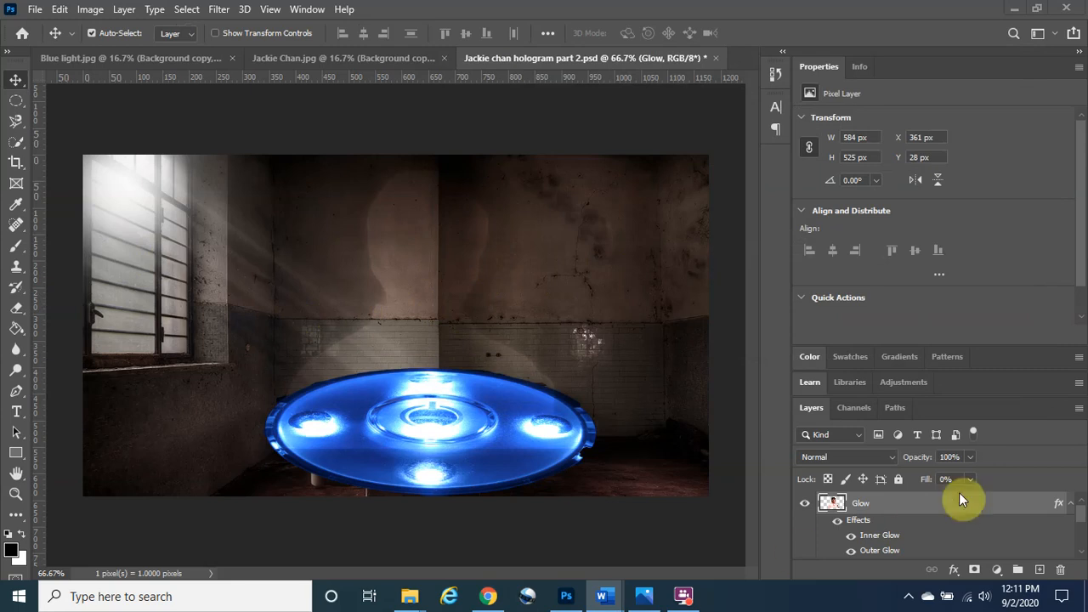
# Step: Make the blur edges and motion blur layers visible again beneath the Glow layer
pyautogui.click(1083, 525)
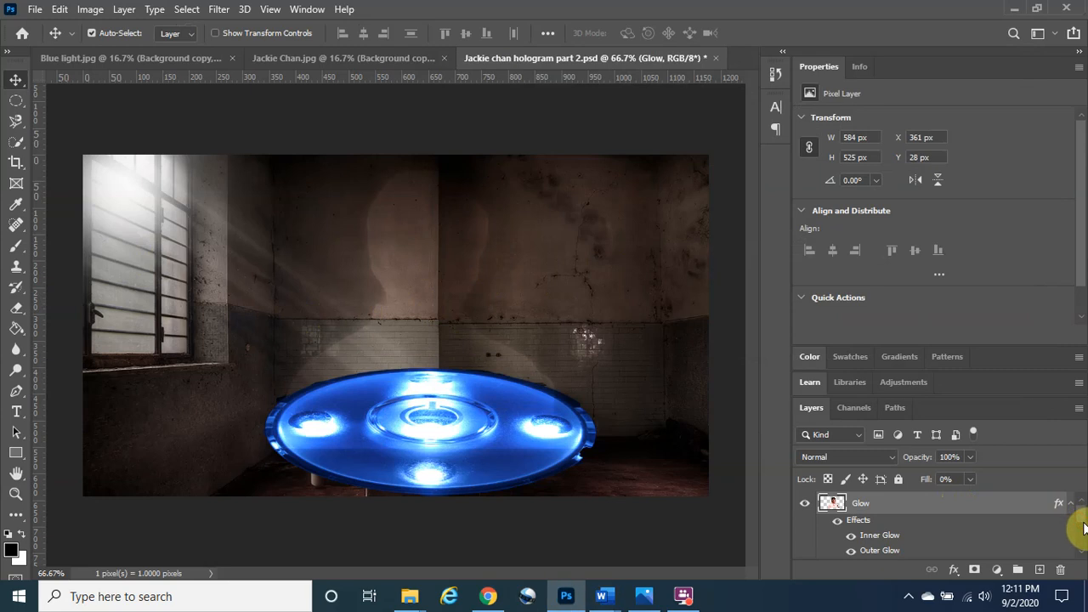
pyautogui.scroll(-2, 1082, 527)
pyautogui.moveTo(1082, 531); pyautogui.dragTo(1083, 533)
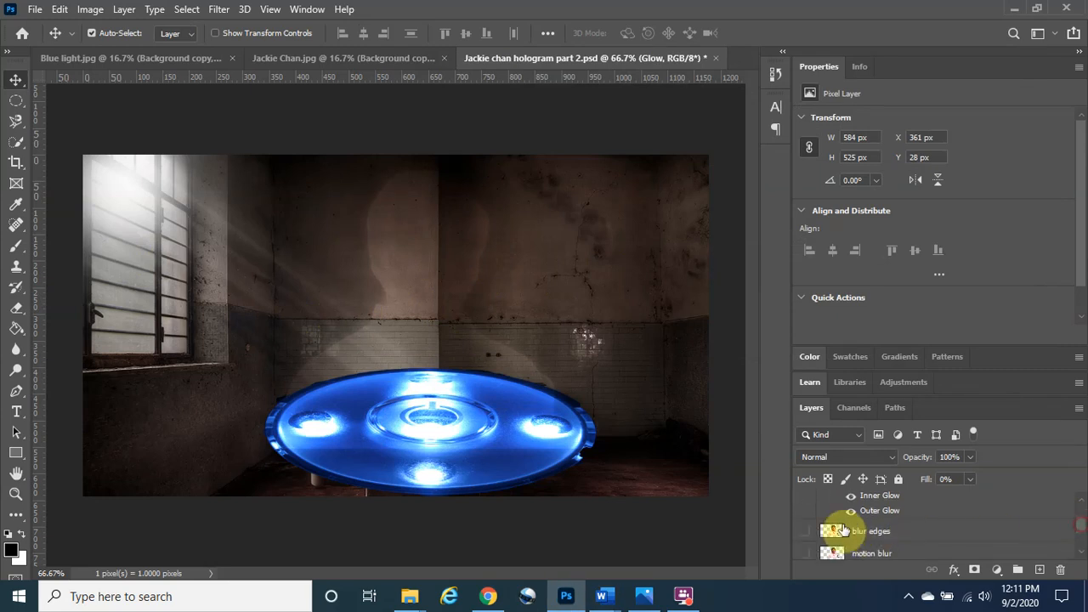
pyautogui.click(806, 532)
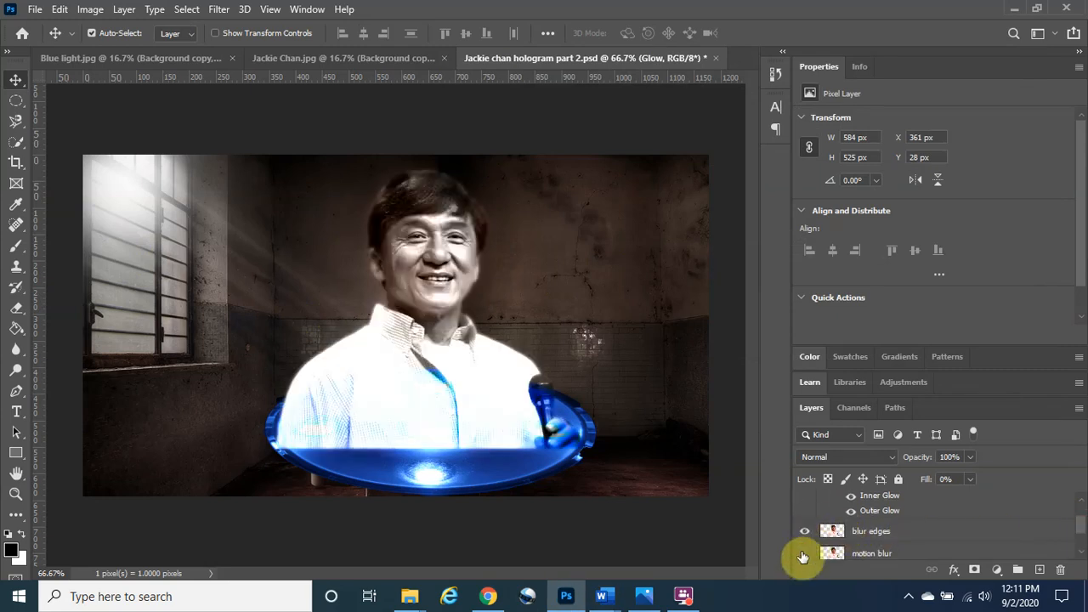
pyautogui.click(804, 554)
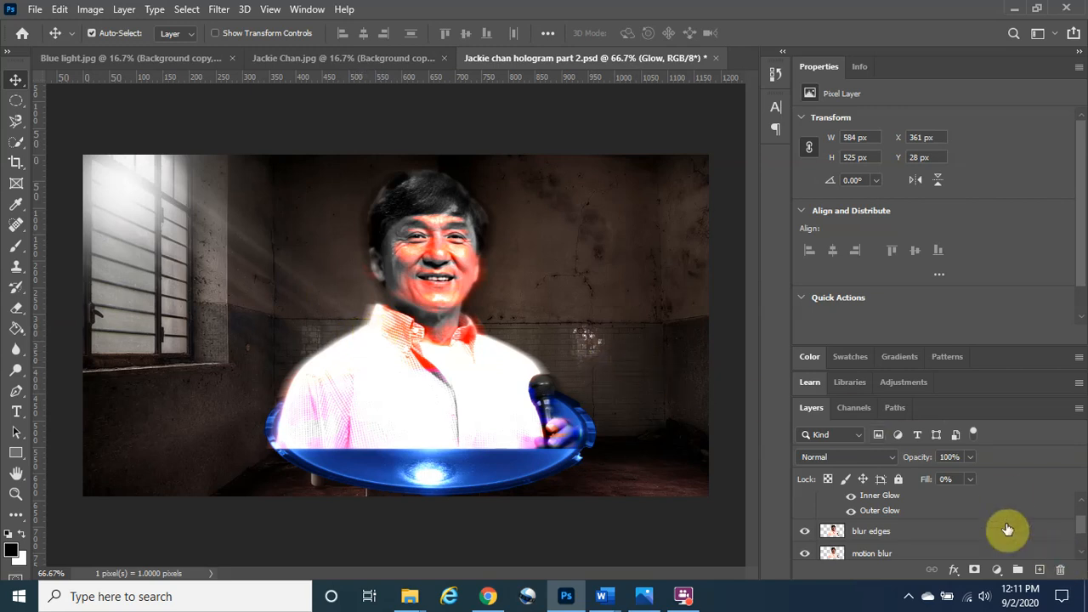
# Step: Create a new layer above the Glow layer and fill it with 50% Gray in Normal mode at 100% opacity
pyautogui.scroll(2, 1030, 497)
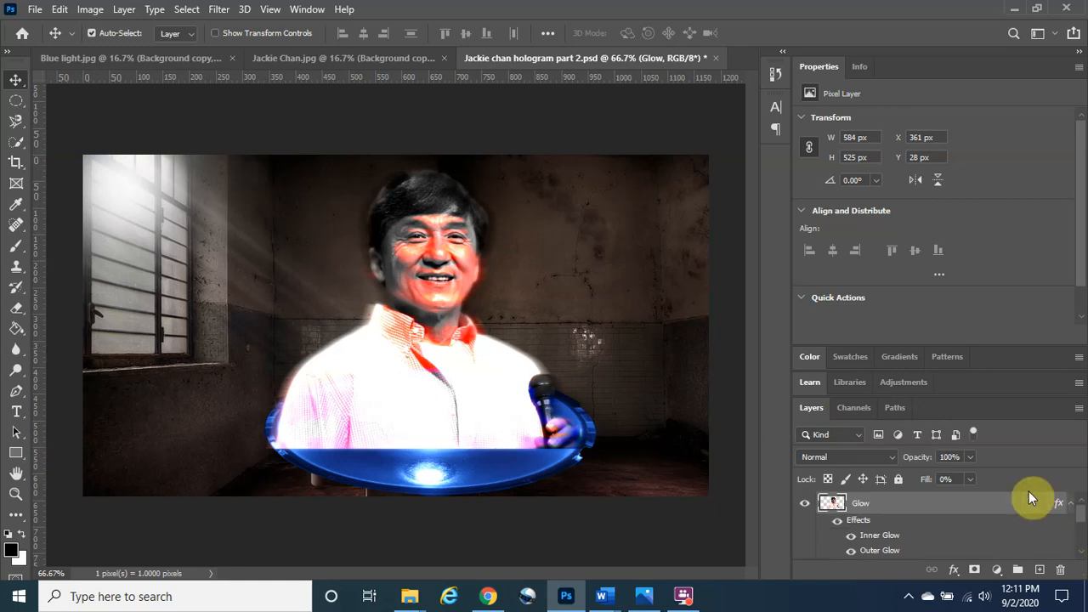
pyautogui.click(1039, 570)
pyautogui.doubleClick(863, 504)
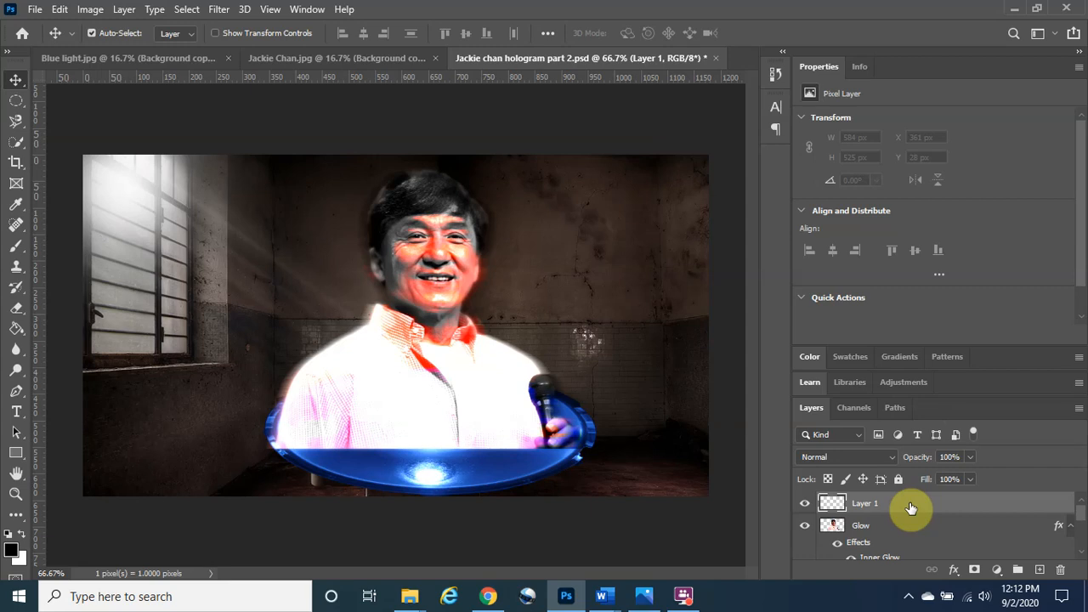
pyautogui.hotkey('shift', 'F5')
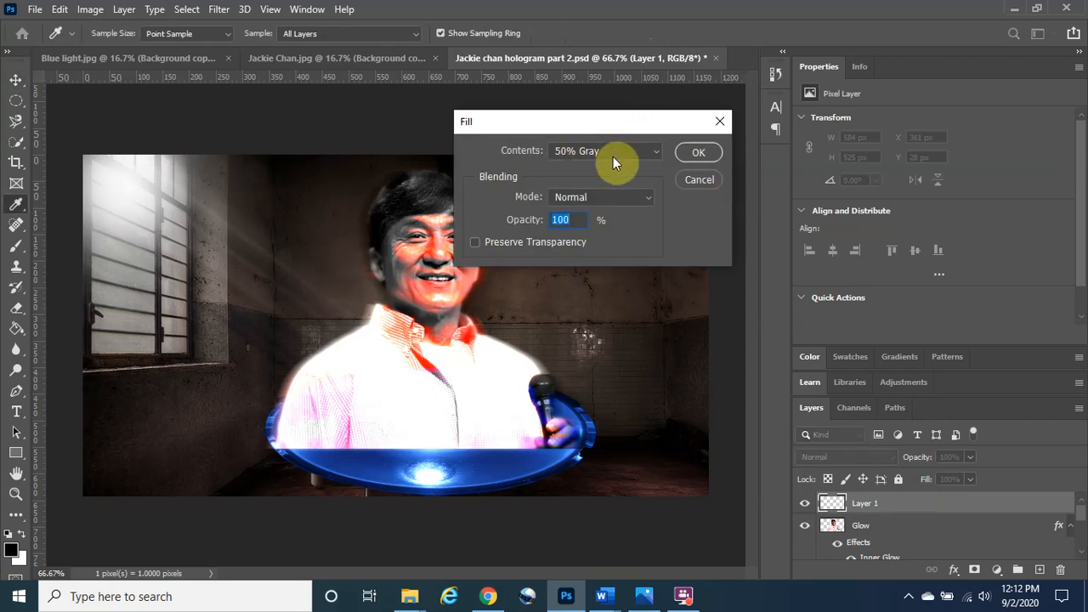
pyautogui.click(654, 153)
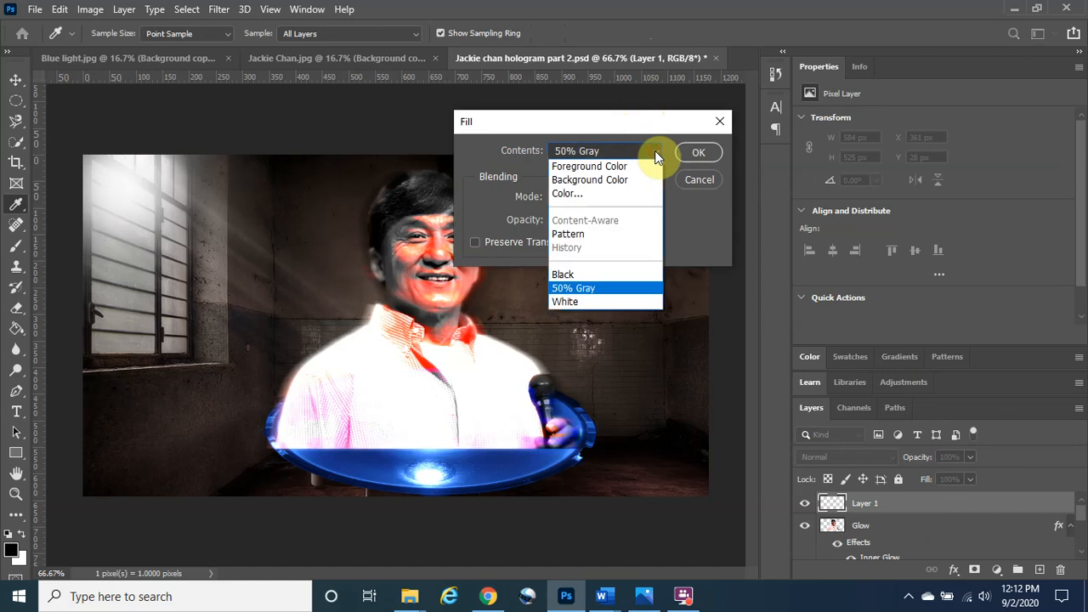
pyautogui.click(655, 152)
pyautogui.click(698, 152)
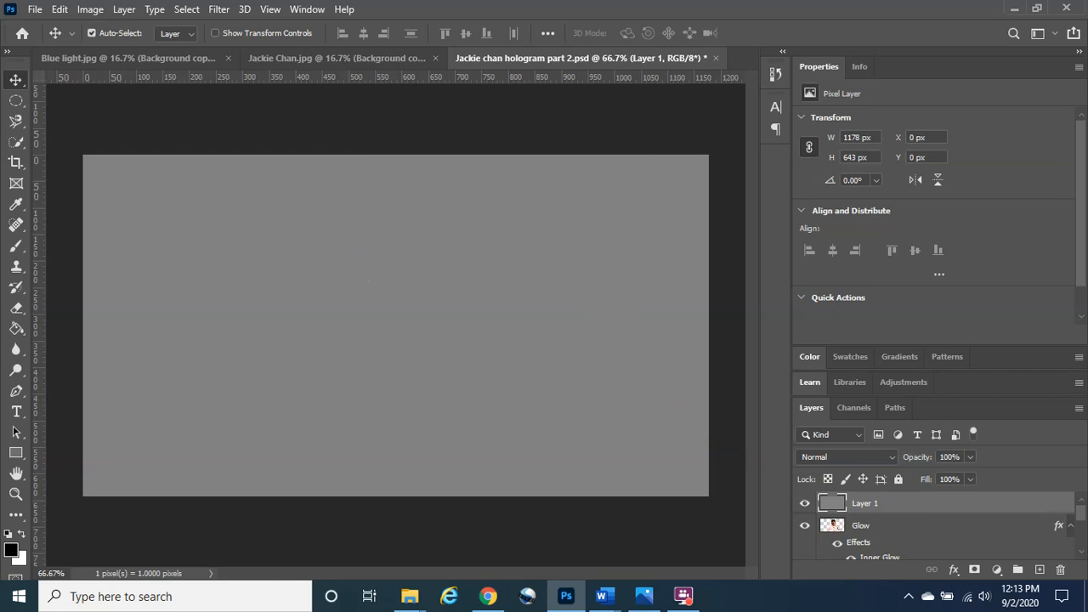
# Step: Apply the Sketch Halftone Pattern filter to the gray layer with size 1, contrast 40 and the Line pattern type
pyautogui.click(218, 9)
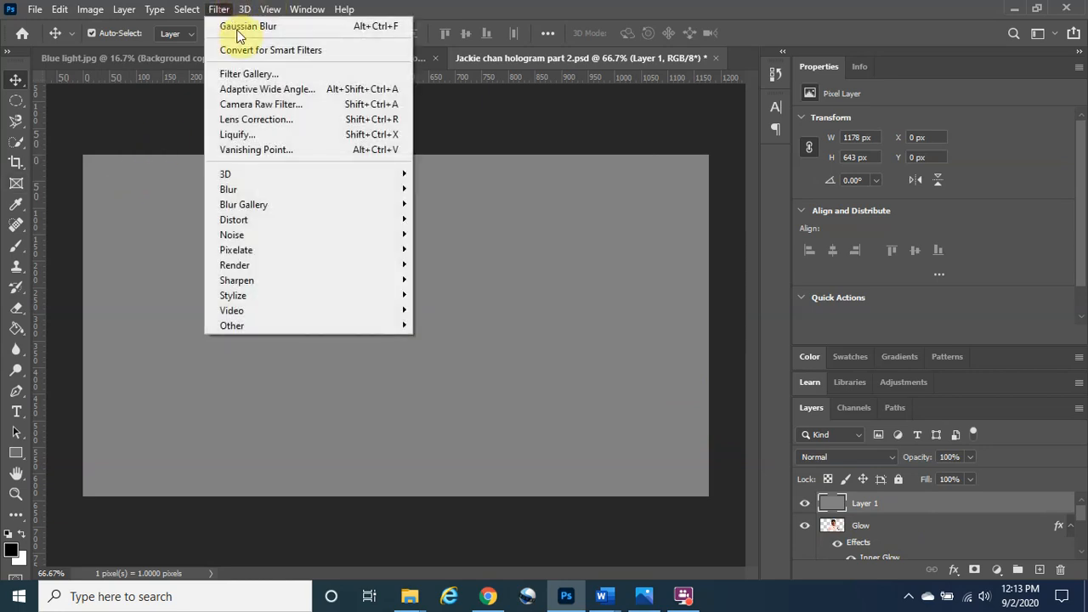
pyautogui.click(273, 74)
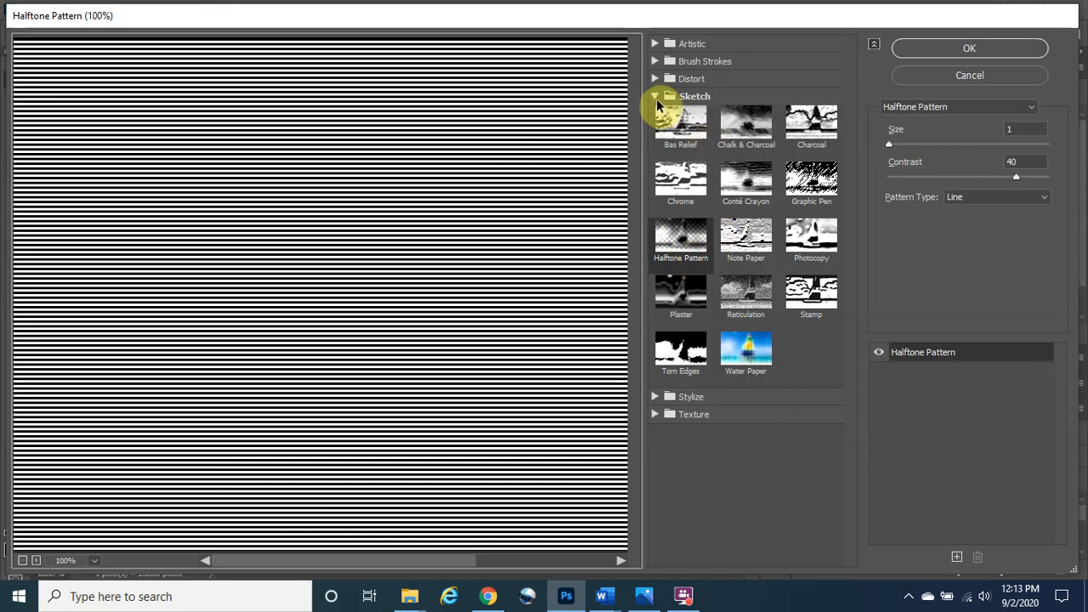
pyautogui.click(688, 247)
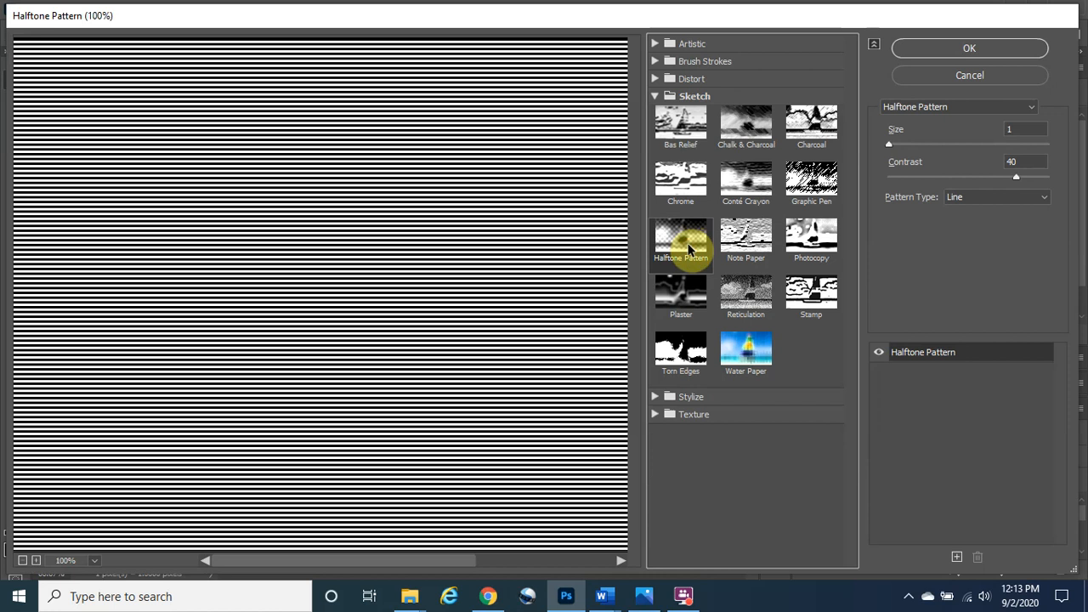
pyautogui.click(983, 200)
pyautogui.click(972, 224)
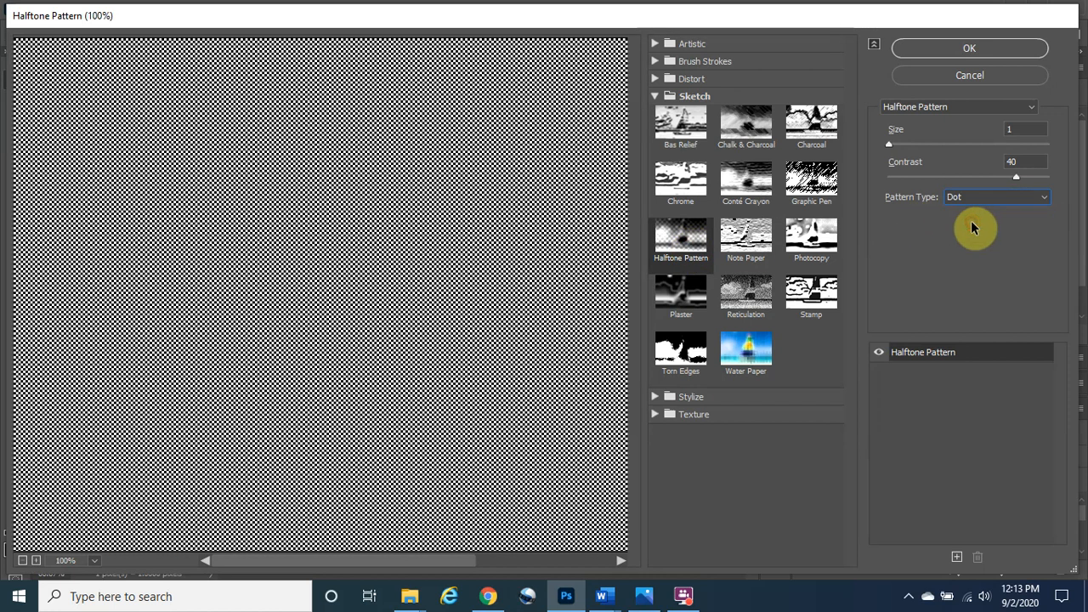
pyautogui.click(981, 198)
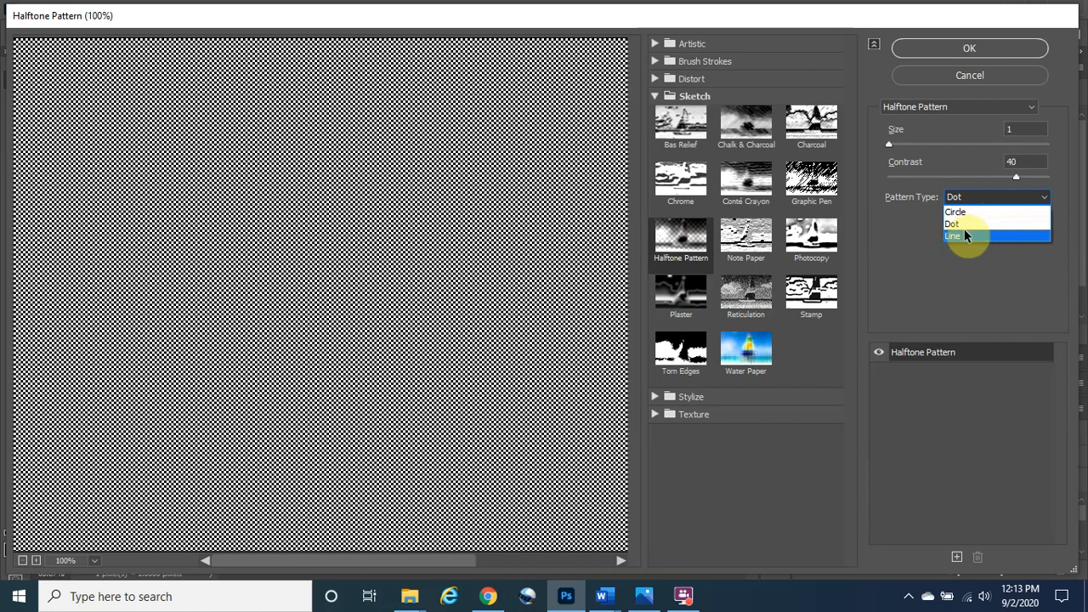
pyautogui.click(963, 235)
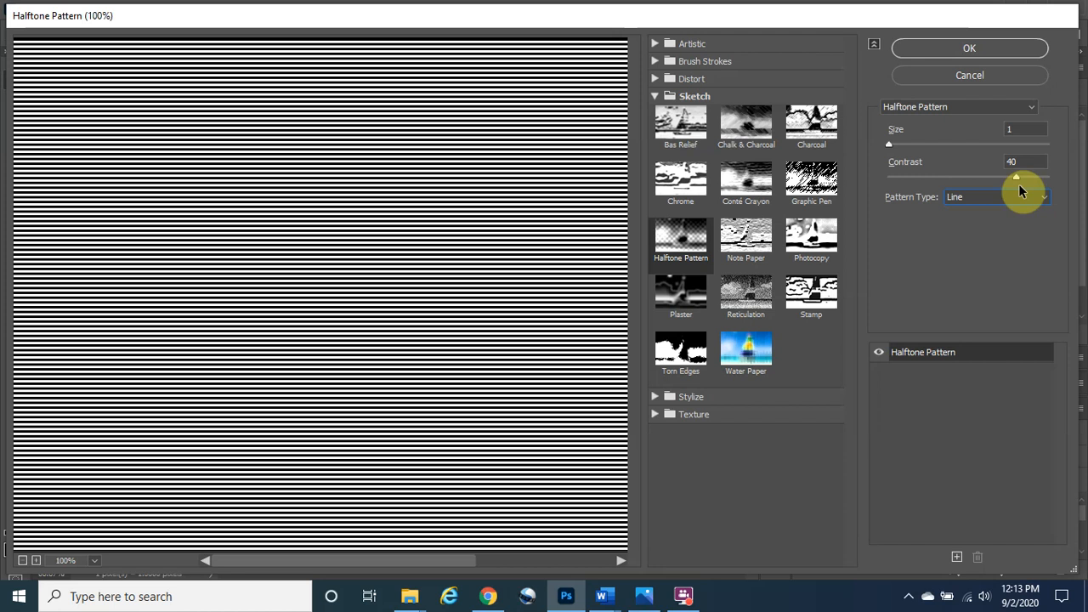
pyautogui.click(949, 55)
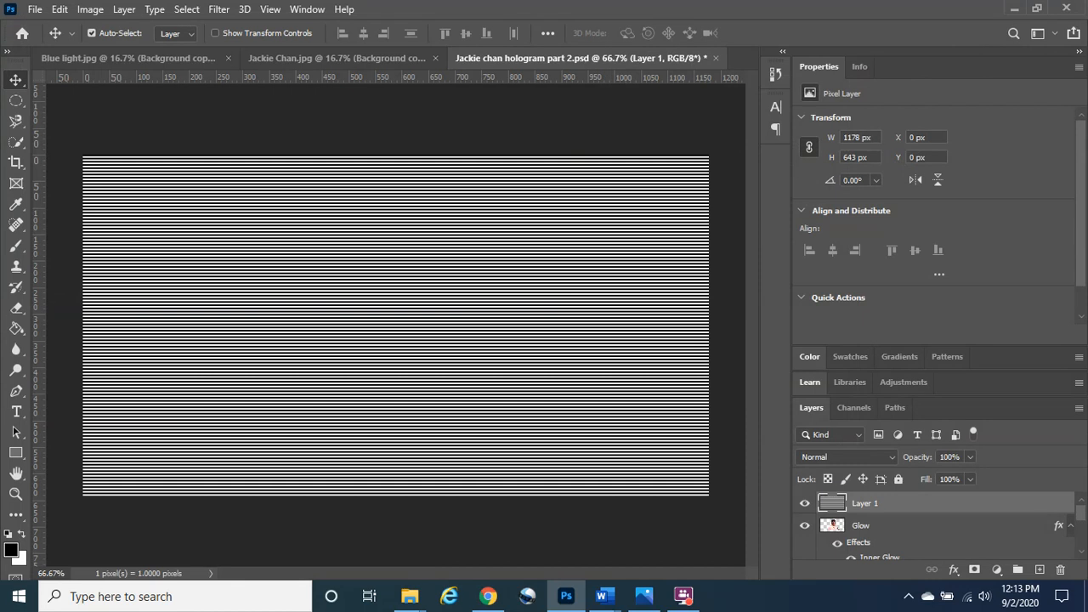
# Step: Load the striped image's RGB channel as a selection and delete Layer 1 while keeping the selection active
pyautogui.click(854, 407)
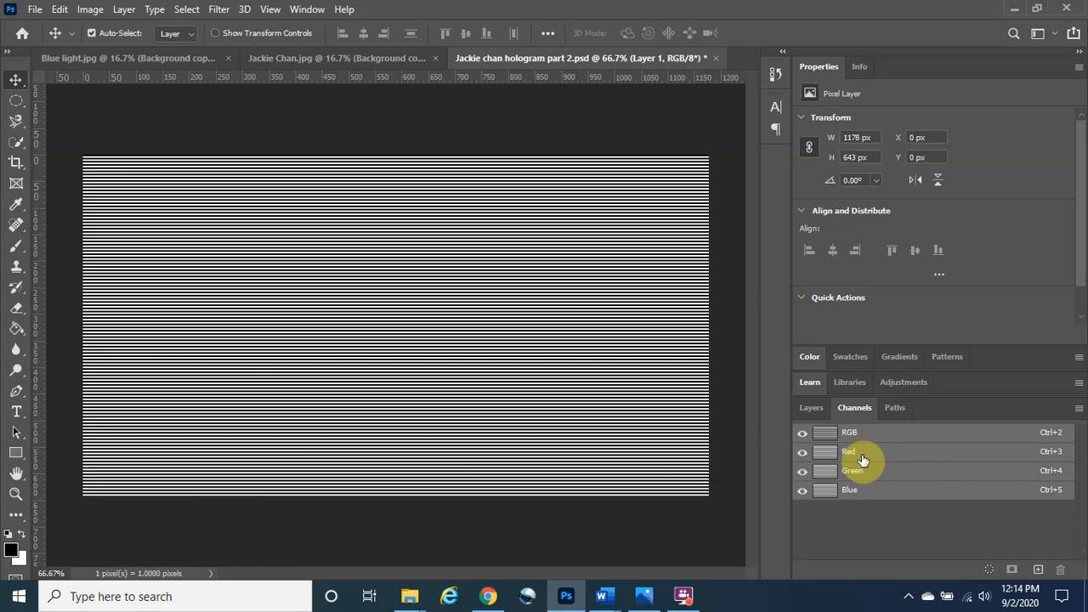
pyautogui.click(989, 571)
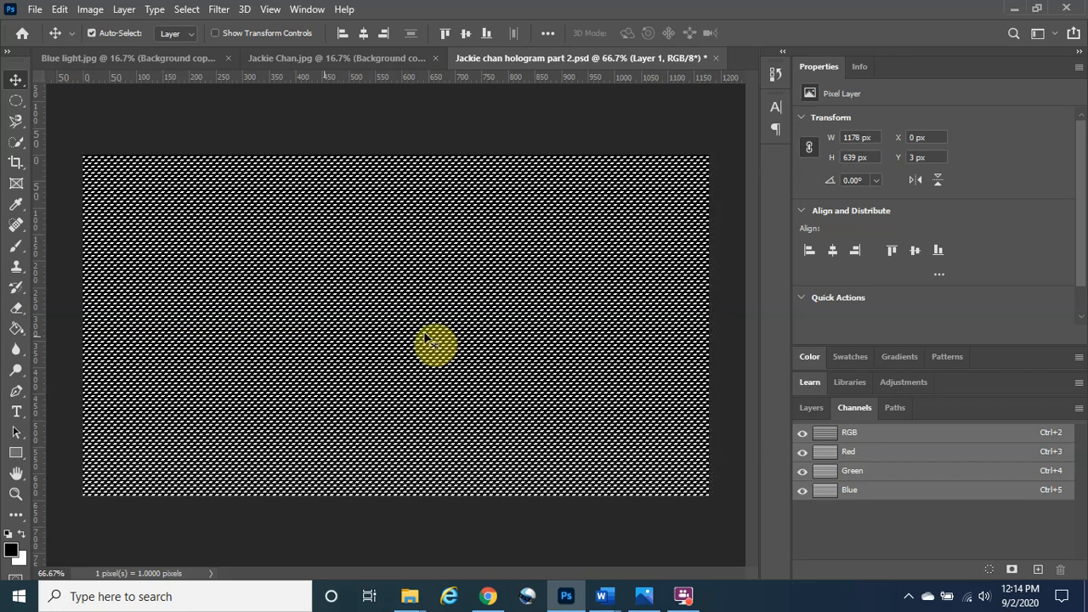
pyautogui.click(816, 408)
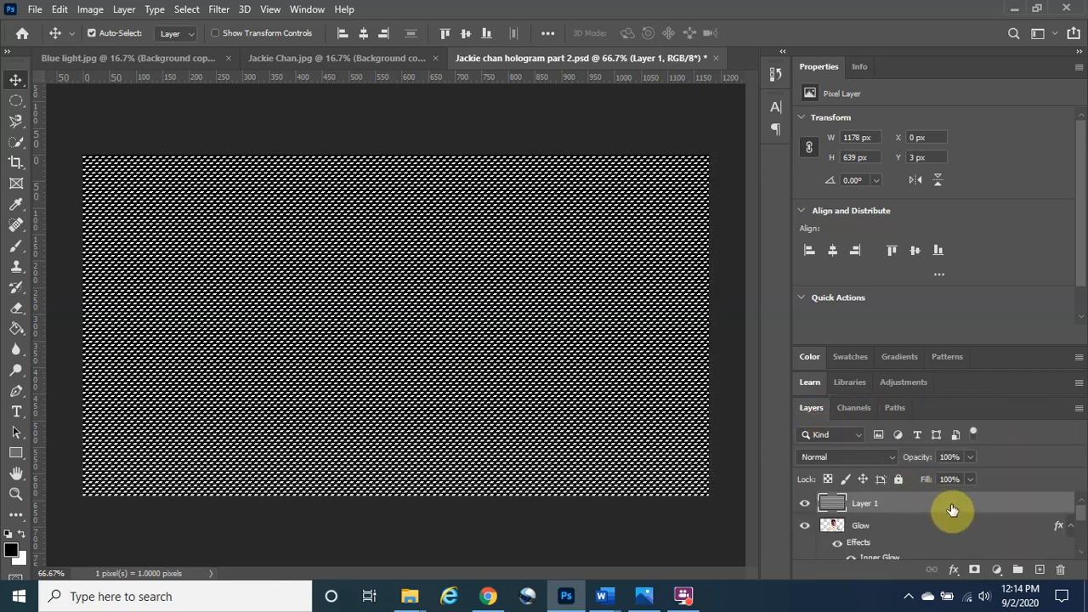
pyautogui.click(950, 503)
pyautogui.moveTo(967, 514); pyautogui.dragTo(1062, 571)
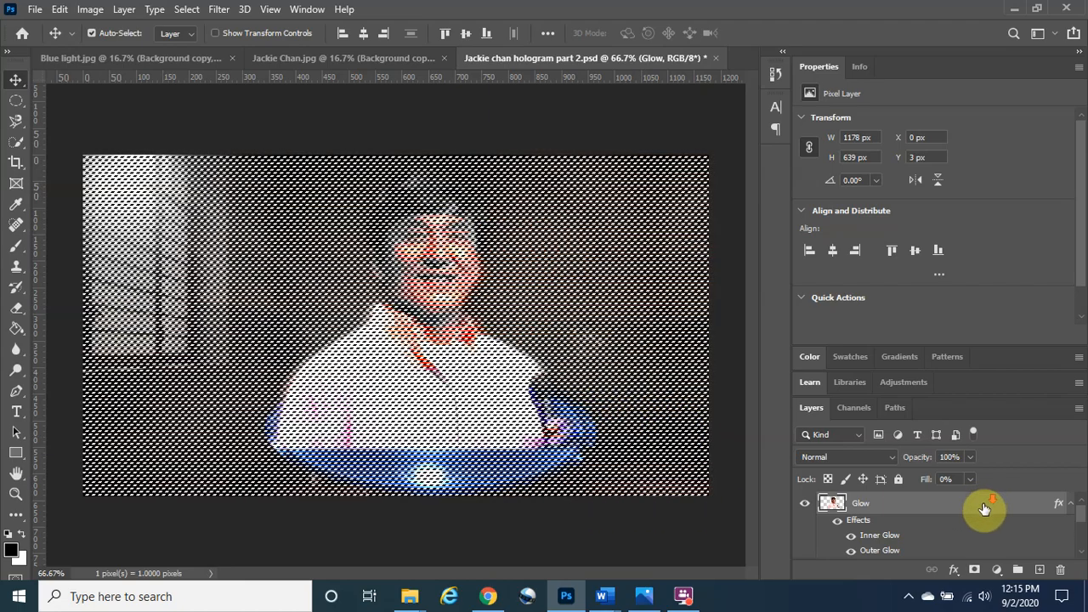
# Step: Add a layer mask to the motion blur layer from the striped selection
pyautogui.scroll(-2, 983, 510)
pyautogui.click(880, 508)
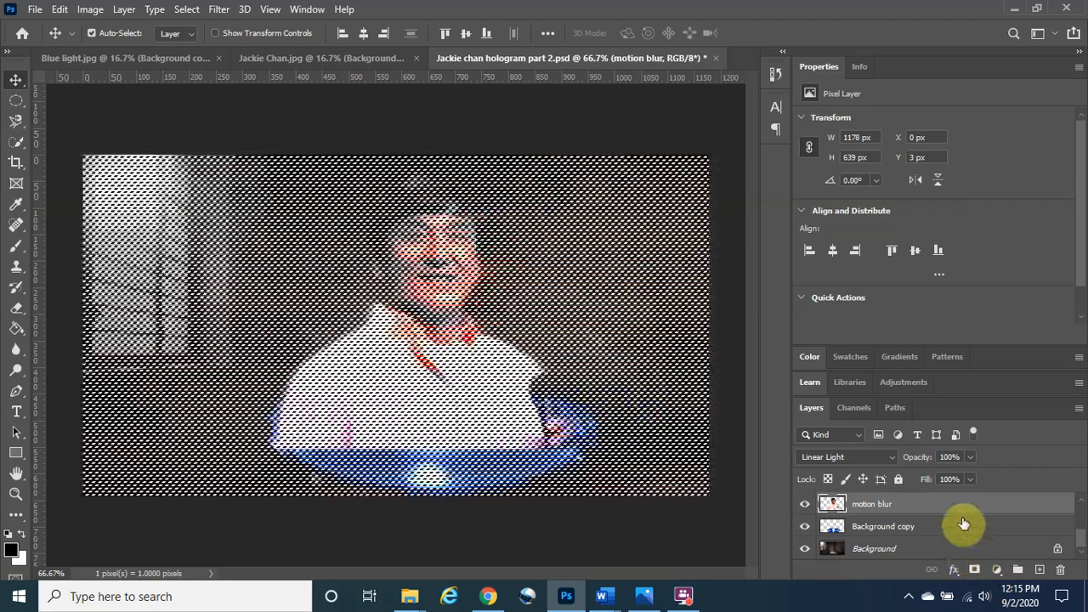
pyautogui.click(975, 578)
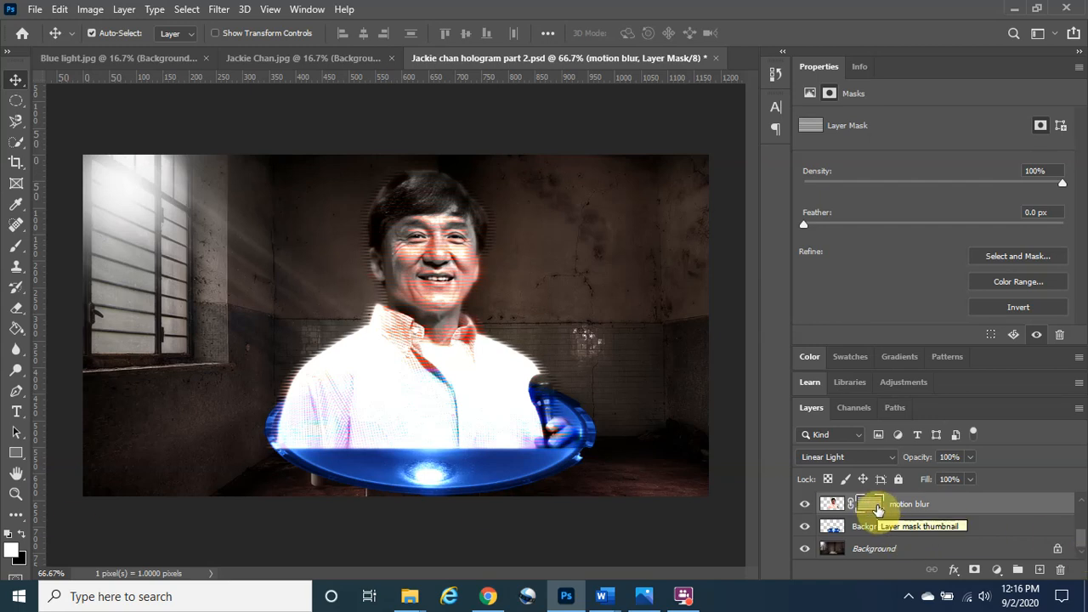
# Step: Duplicate the motion blur layer's striped mask onto the blur edges and Glow layers
pyautogui.moveTo(878, 508); pyautogui.dragTo(879, 514)
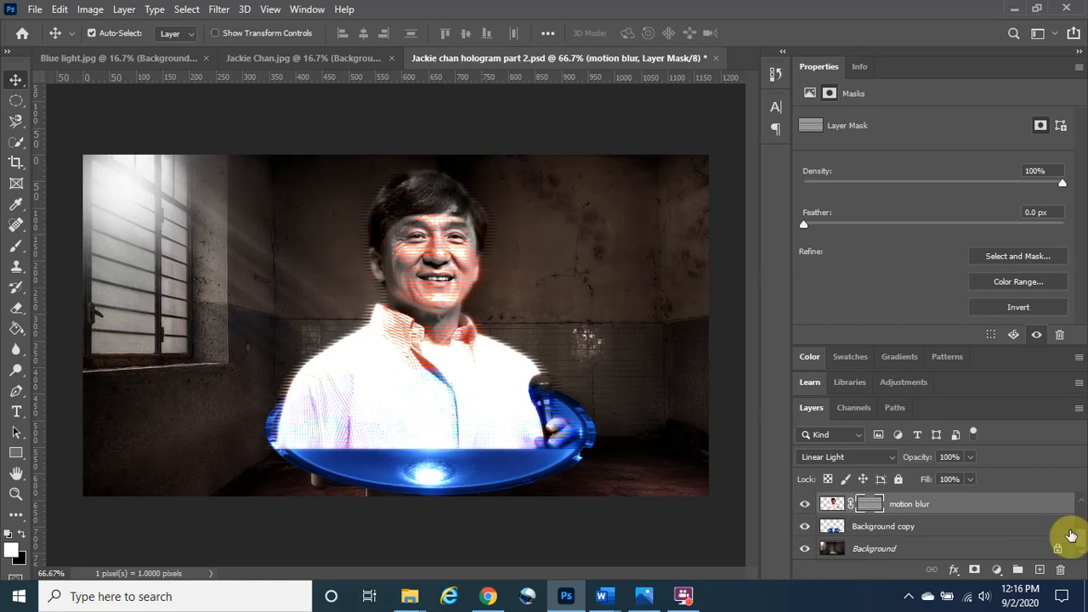
pyautogui.moveTo(1082, 544); pyautogui.dragTo(1082, 532)
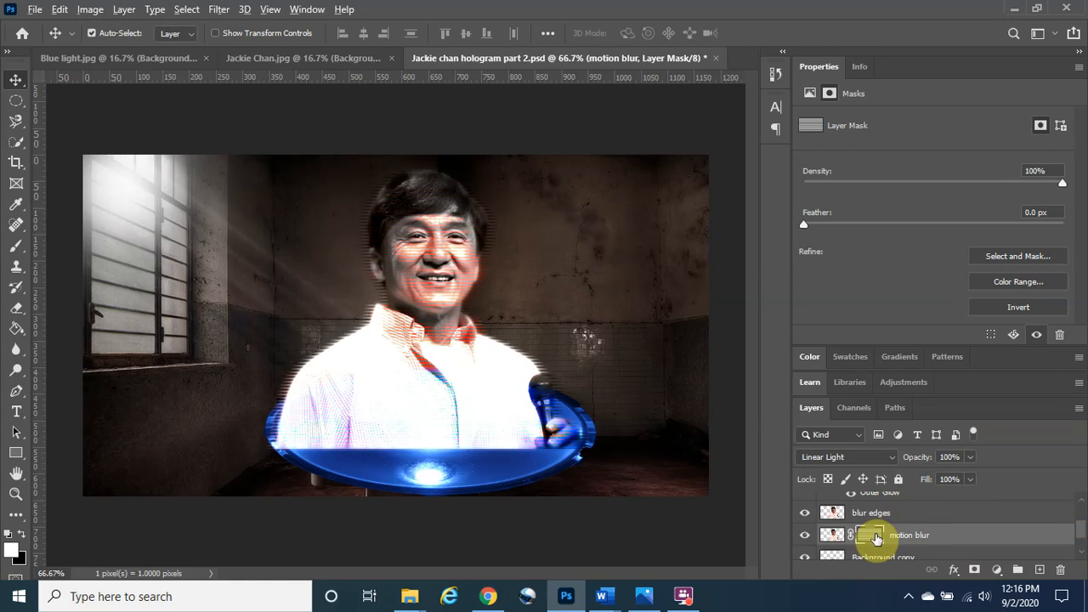
pyautogui.moveTo(875, 537); pyautogui.dragTo(880, 516)
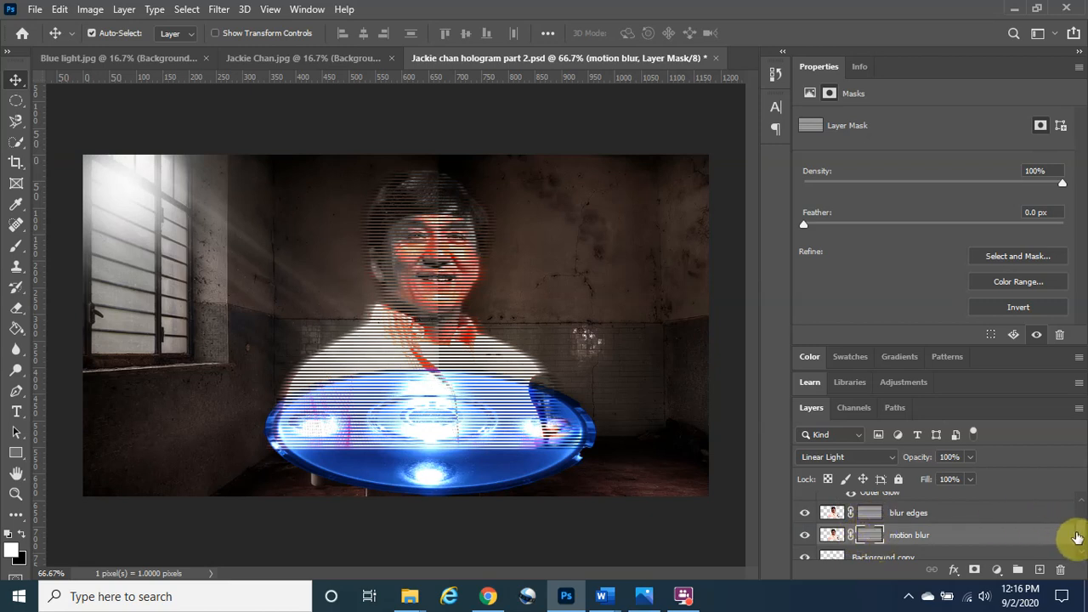
pyautogui.scroll(1, 1081, 535)
pyautogui.scroll(1, 1080, 533)
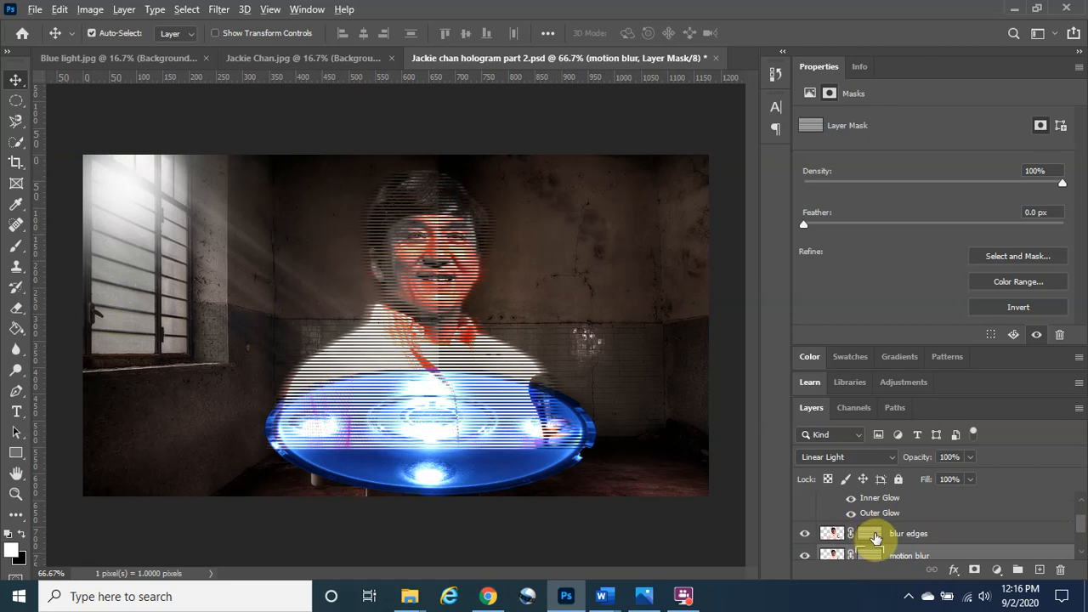
pyautogui.moveTo(875, 537); pyautogui.dragTo(880, 515)
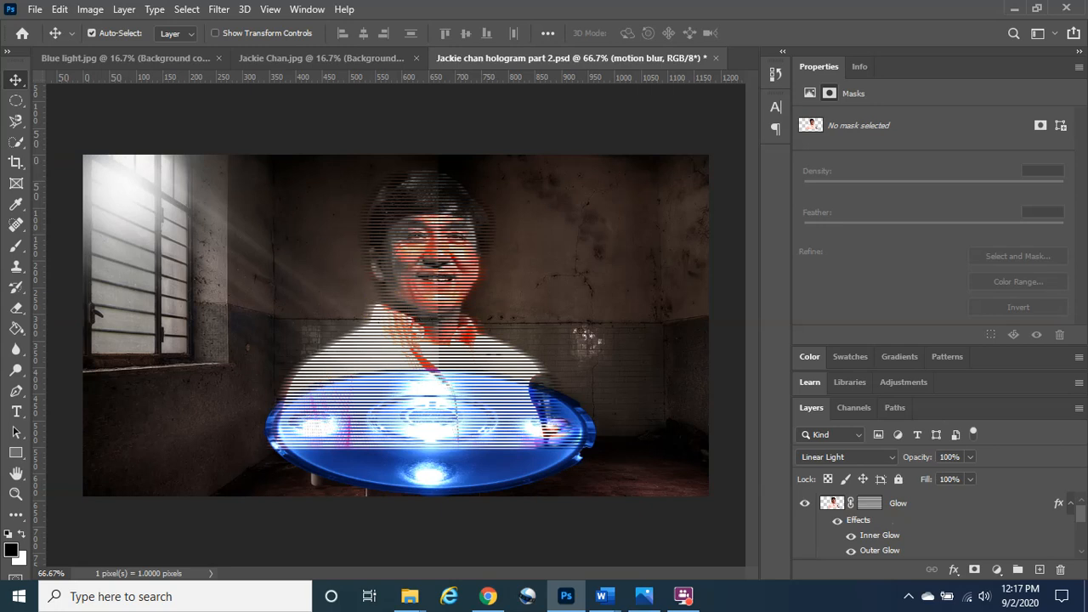
# Step: Select the Glow, blur edges and motion blur layers together and put them in one group
pyautogui.click(601, 595)
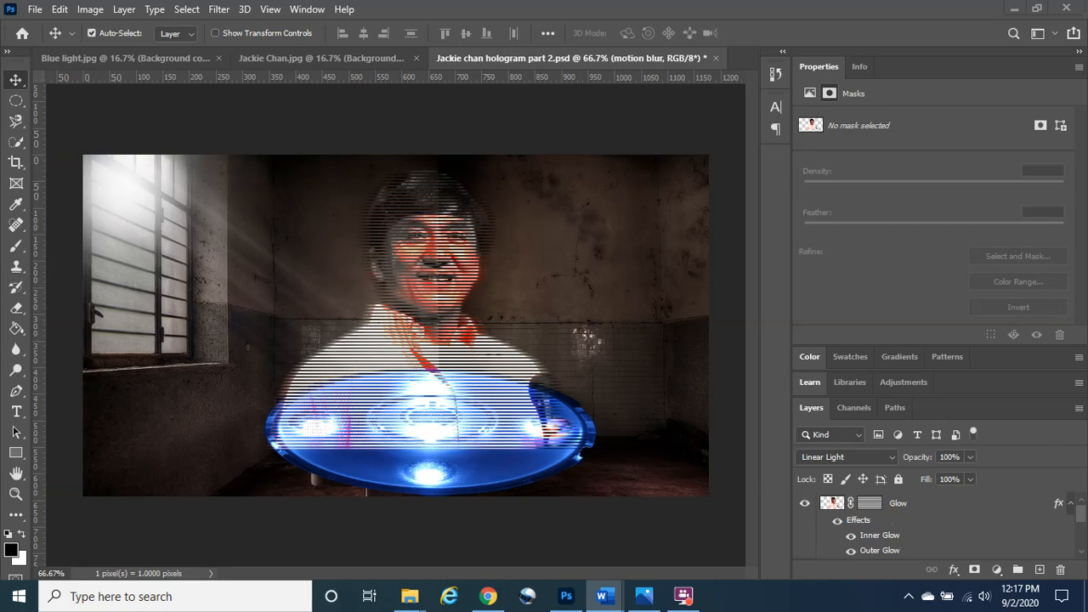
pyautogui.click(870, 506)
pyautogui.click(871, 508)
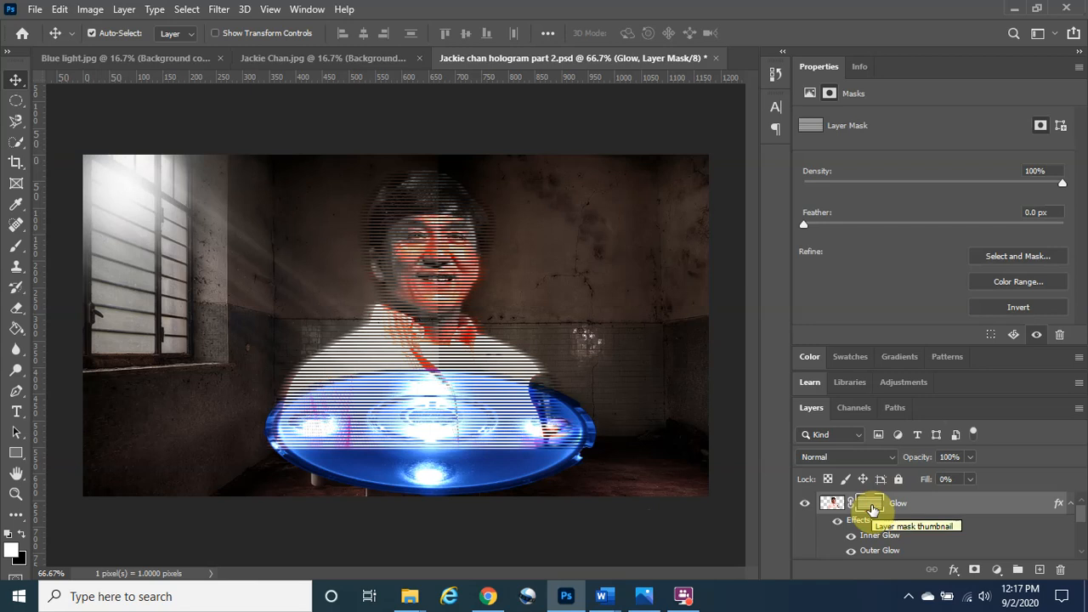
pyautogui.moveTo(872, 508); pyautogui.dragTo(874, 512)
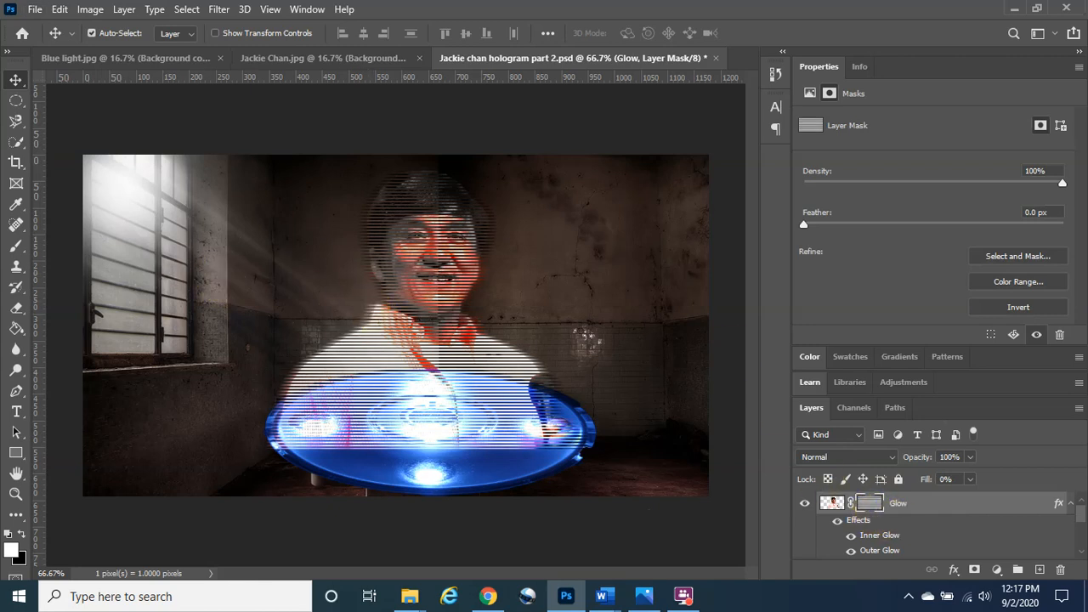
pyautogui.moveTo(1081, 514)
pyautogui.mouseDown()
pyautogui.moveTo(1083, 539)
pyautogui.moveTo(1086, 508)
pyautogui.mouseUp()
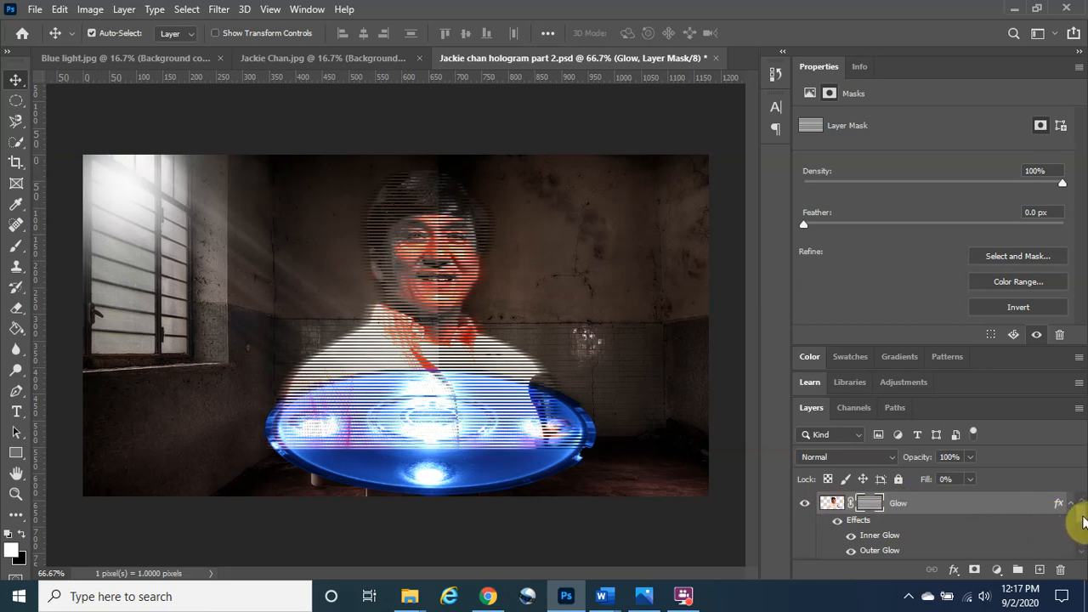
pyautogui.moveTo(1084, 518); pyautogui.dragTo(1084, 535)
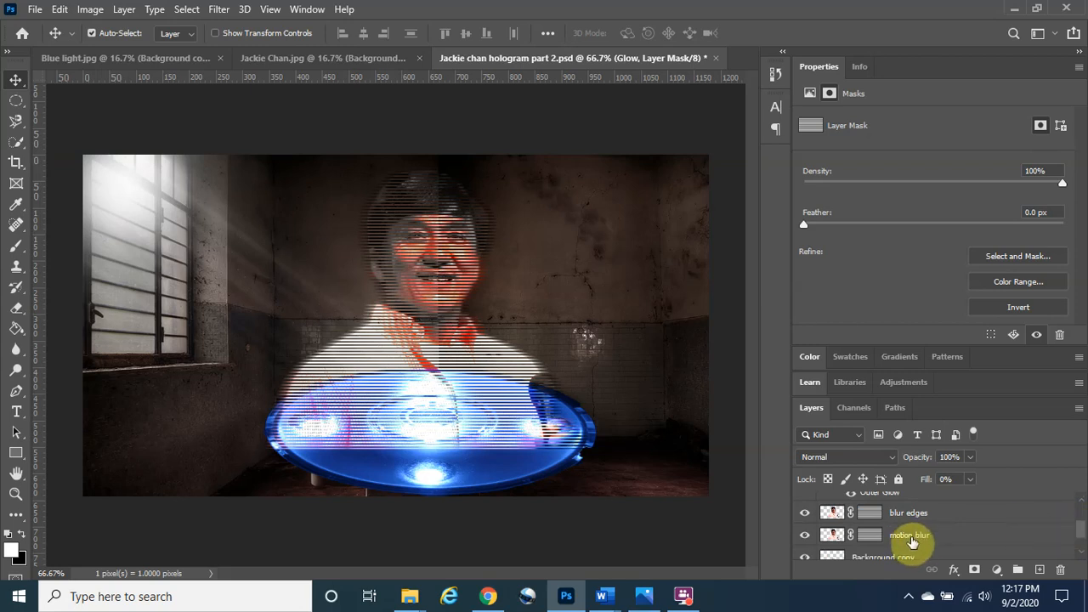
pyautogui.keyDown('shift'); pyautogui.click(971, 542); pyautogui.keyUp('shift')
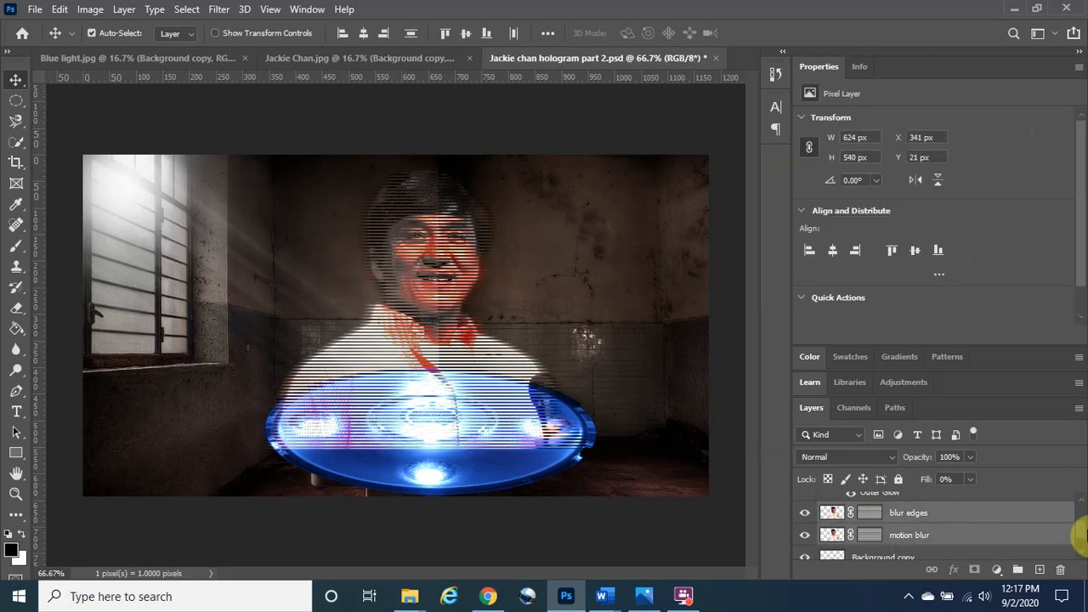
pyautogui.scroll(2, 1081, 533)
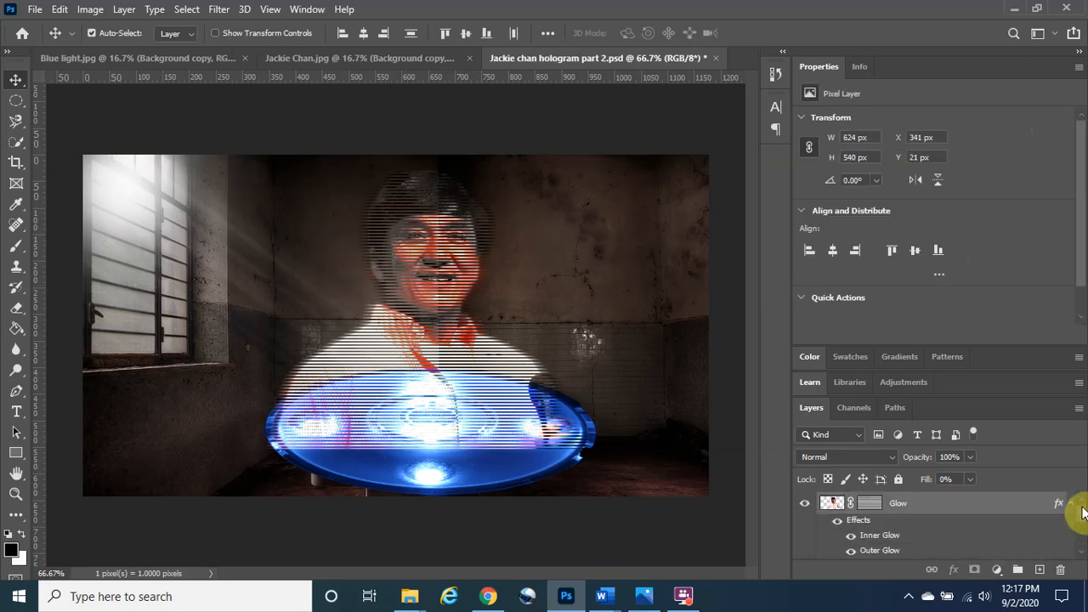
pyautogui.scroll(-3, 1080, 510)
pyautogui.scroll(3, 1081, 510)
pyautogui.hotkey('ctrl', 'g')
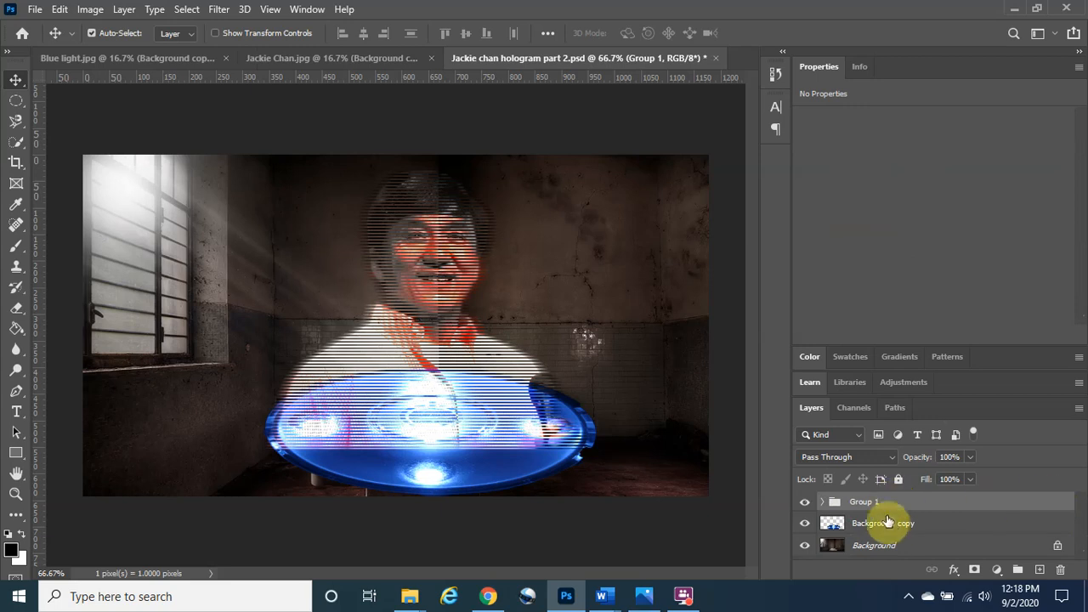
# Step: Add a Photo Filter adjustment layer above Group 1 and clip it to the group
pyautogui.hotkey('alt', 'Tab')
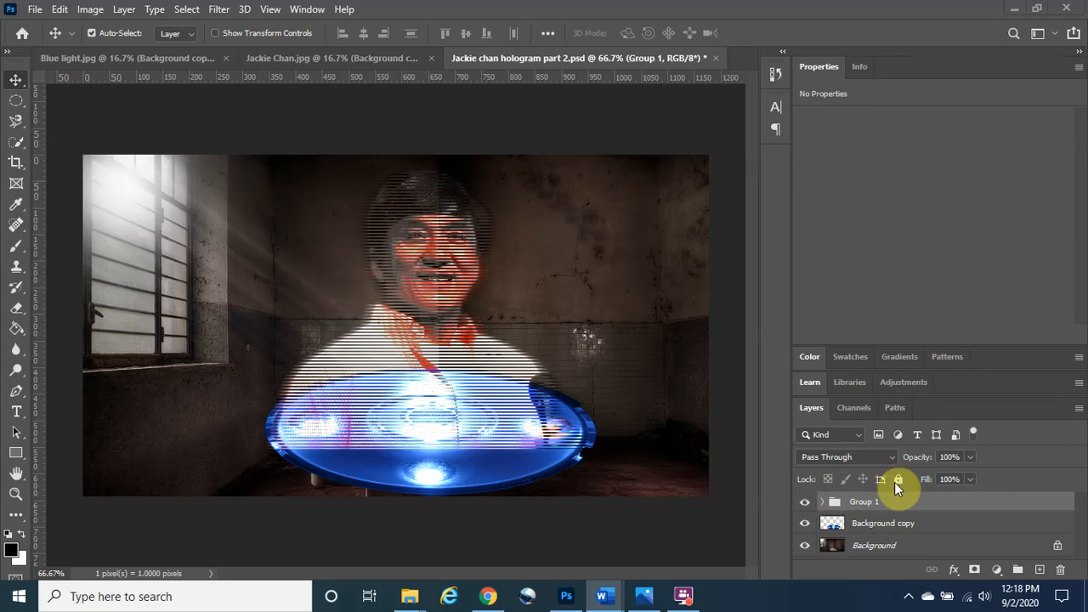
pyautogui.click(996, 570)
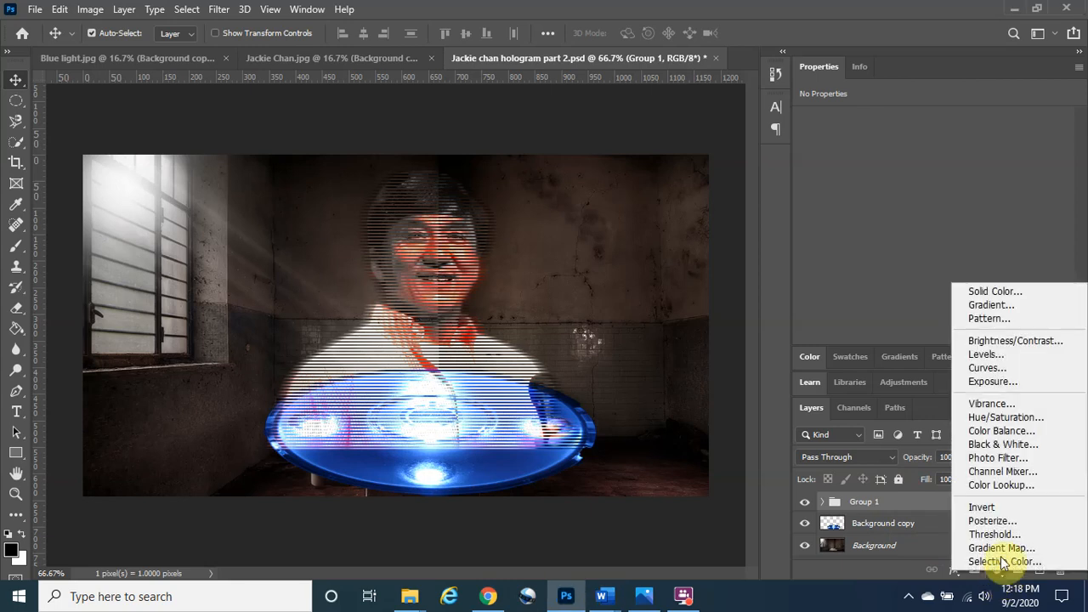
pyautogui.click(1030, 458)
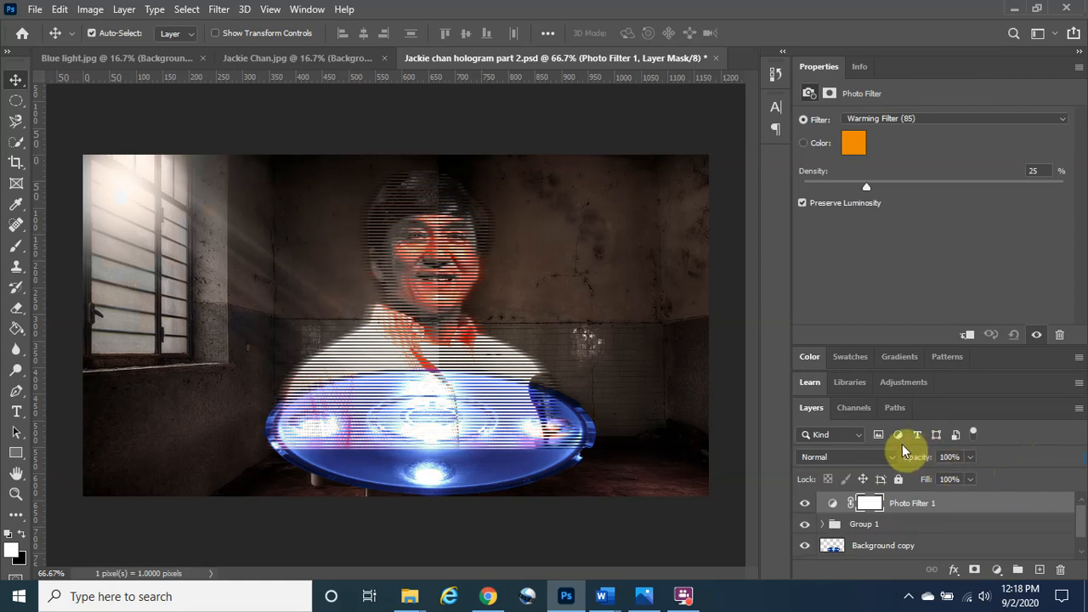
pyautogui.click(970, 338)
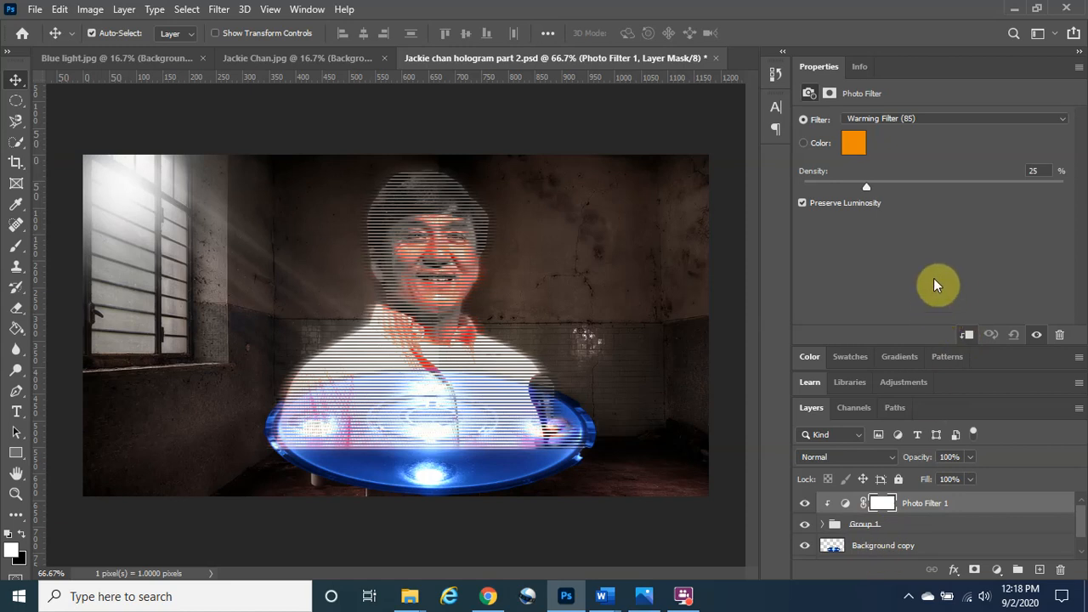
# Step: Set the clipped Photo Filter to the first Blue preset with a density of 100%
pyautogui.click(969, 120)
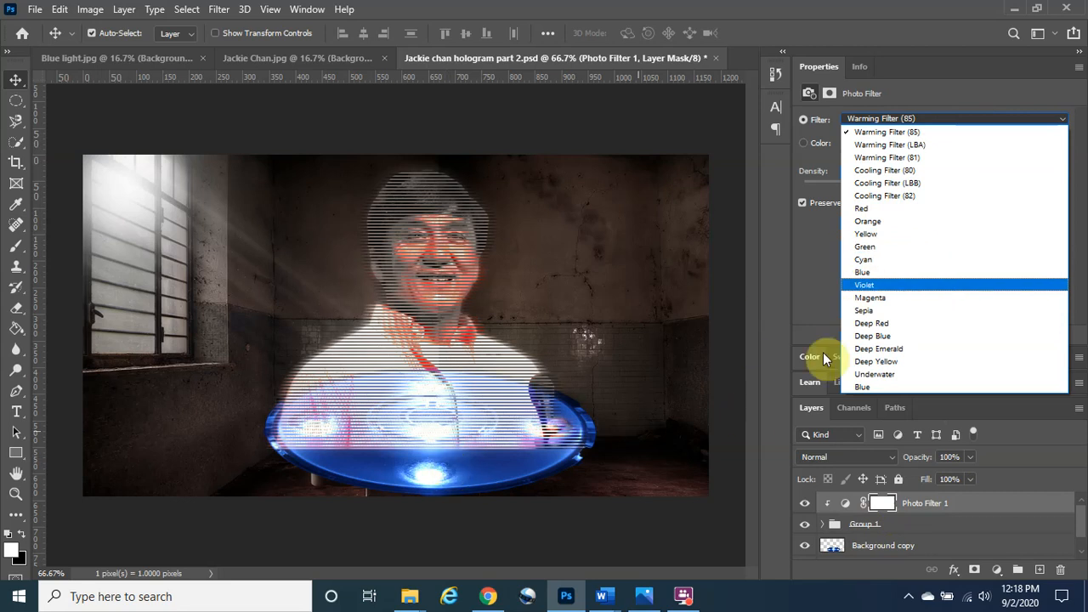
pyautogui.click(945, 272)
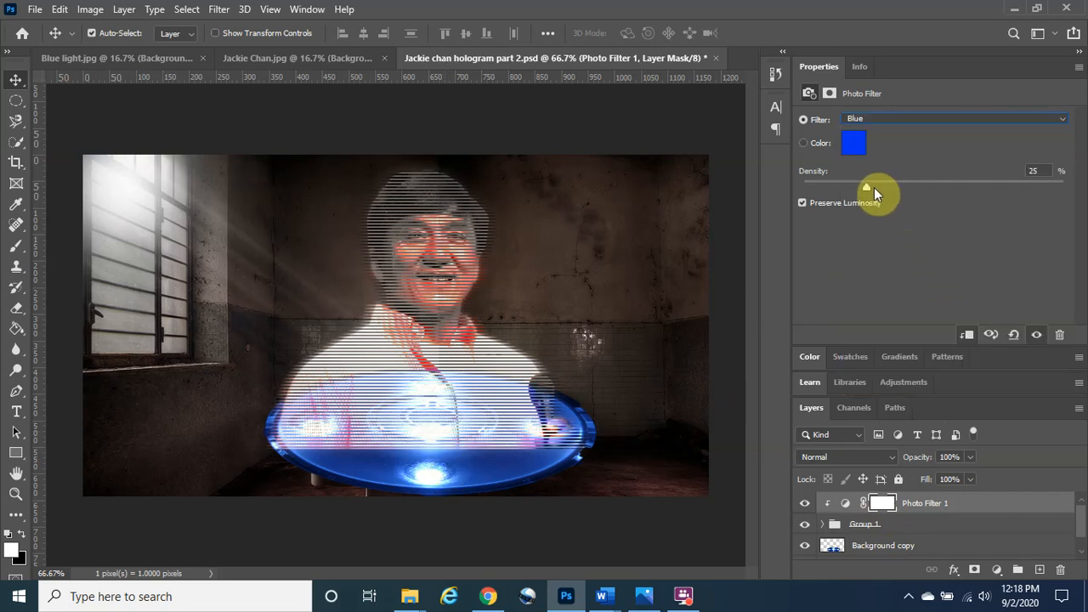
pyautogui.moveTo(866, 188); pyautogui.dragTo(1065, 190)
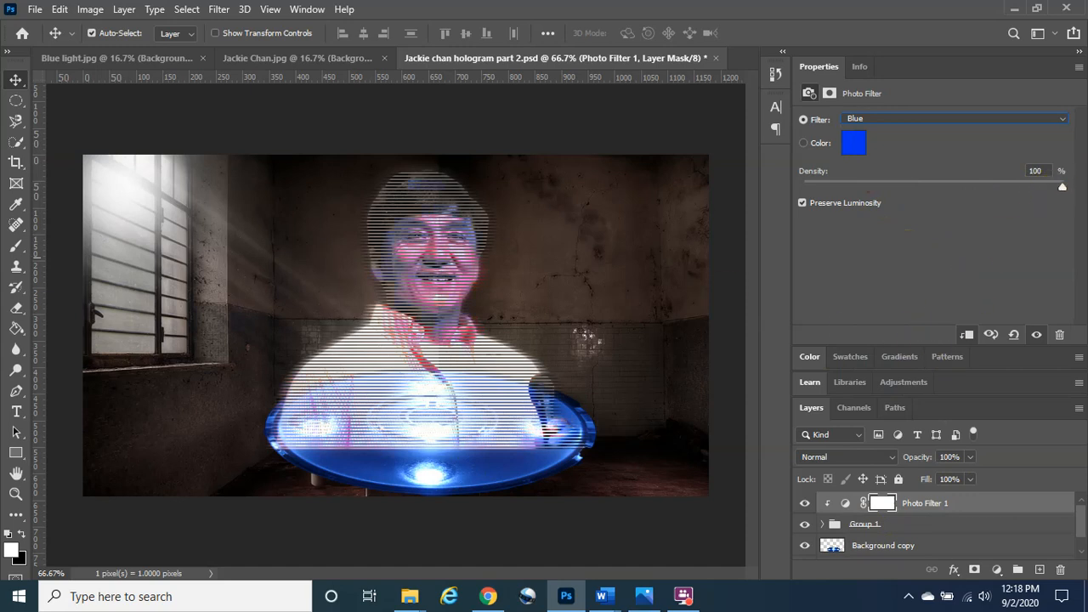
# Step: Examine the scan lines and blue tint on the portrait's face and shoulders up close
pyautogui.hotkey('alt', 'Tab')
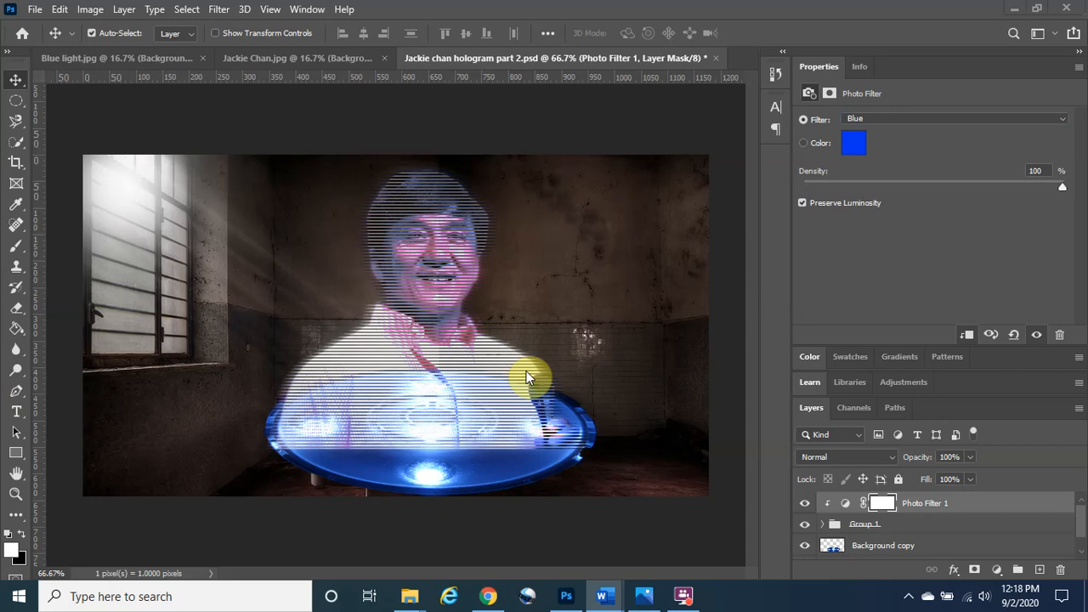
pyautogui.click(16, 80)
pyautogui.press('ctrl')
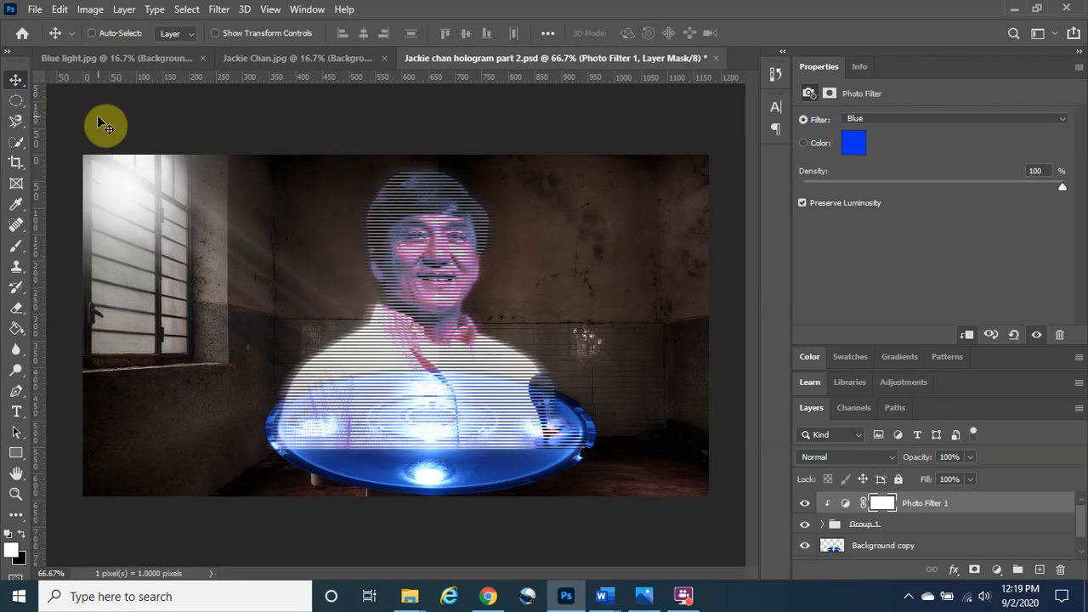
pyautogui.hotkey('ctrl', '+')
pyautogui.hotkey('ctrl', '+')
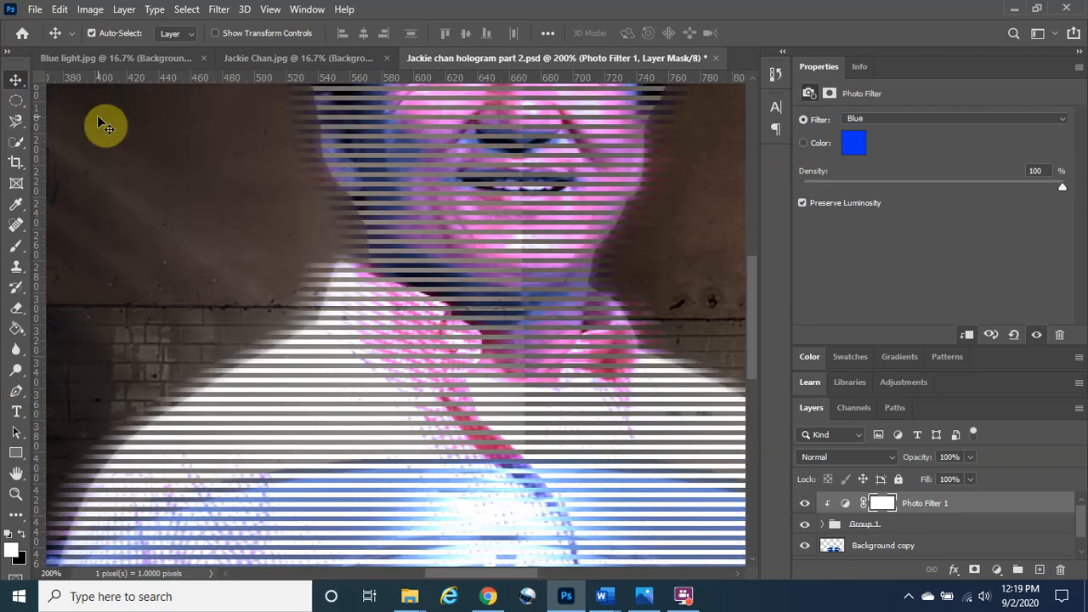
pyautogui.scroll(6, 632, 227)
pyautogui.press('ctrl')
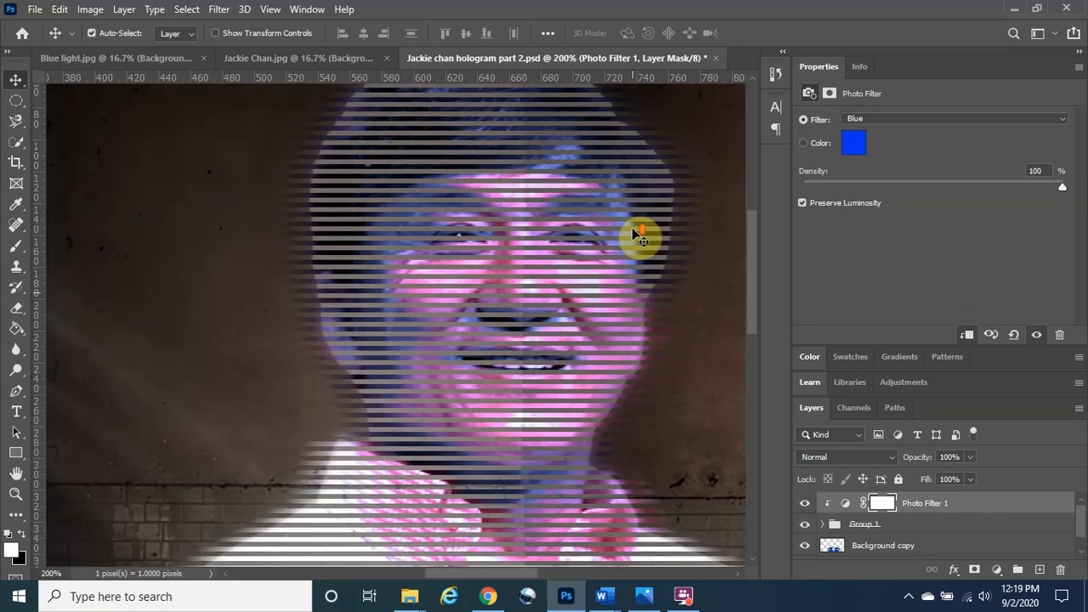
pyautogui.hotkey('ctrl', '-')
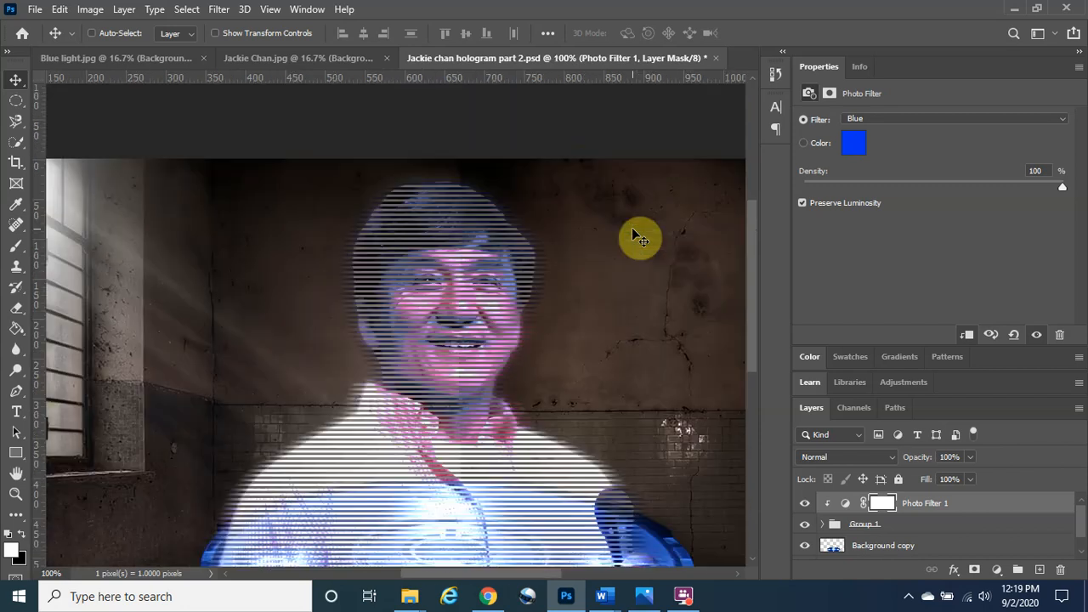
pyautogui.moveTo(755, 308); pyautogui.dragTo(766, 270)
# Step: Save the document on the computer as a Photoshop file named "Jackie chan hologram part 3", keeping Maximize Compatibility on
pyautogui.click(35, 10)
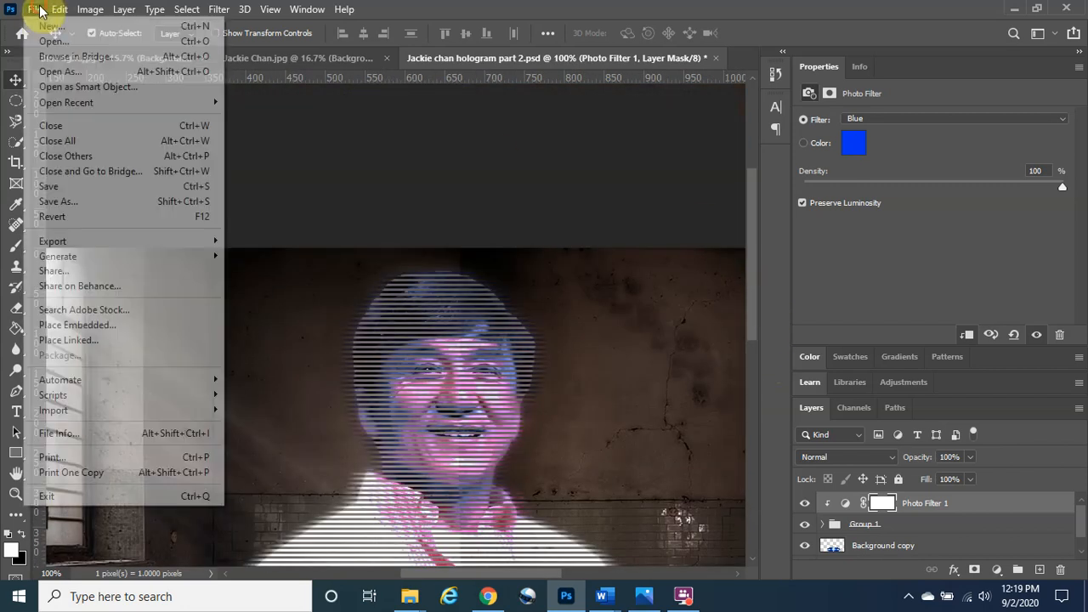
pyautogui.click(125, 200)
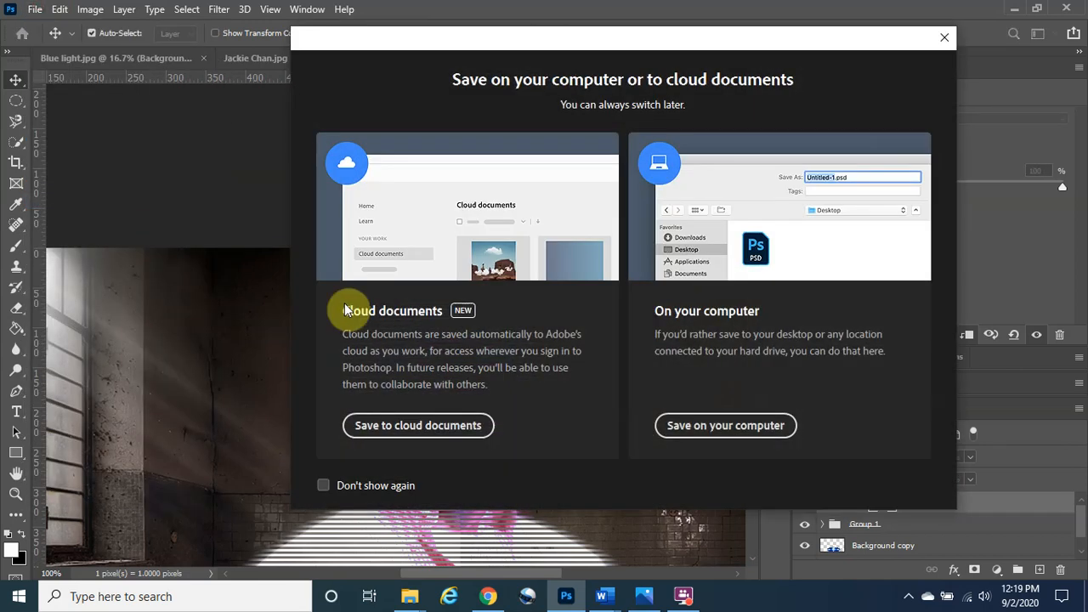
pyautogui.click(727, 425)
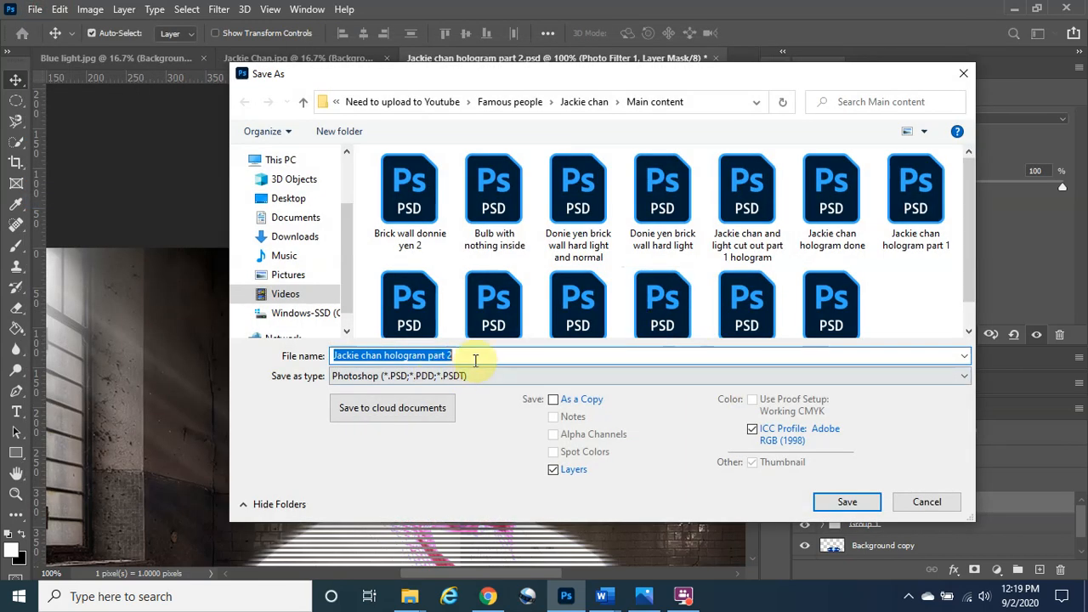
pyautogui.click(476, 355)
pyautogui.press('BackSpace')
pyautogui.write('3')
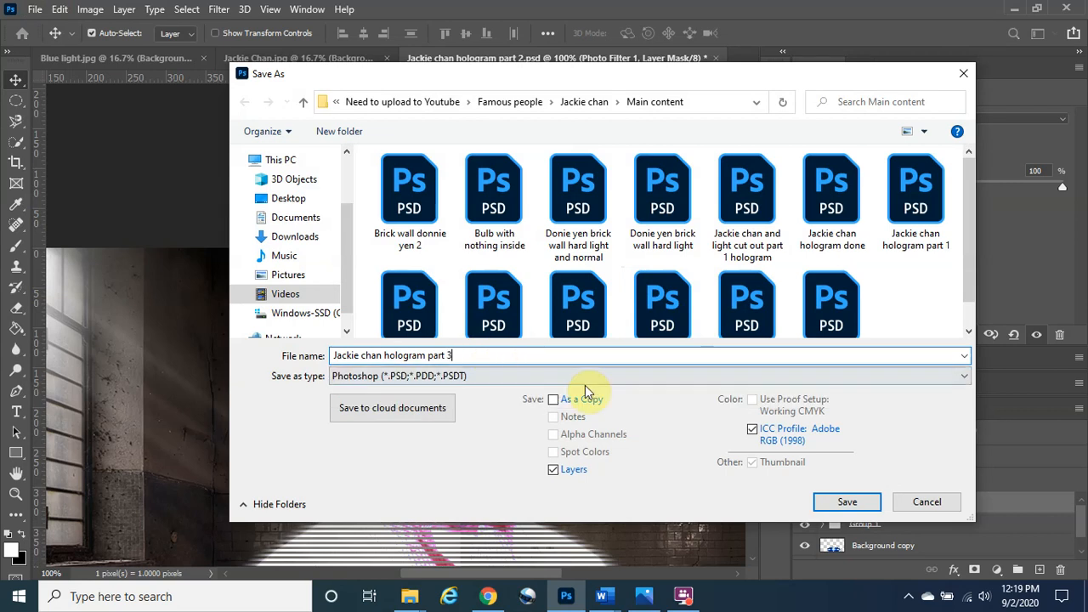
pyautogui.click(841, 501)
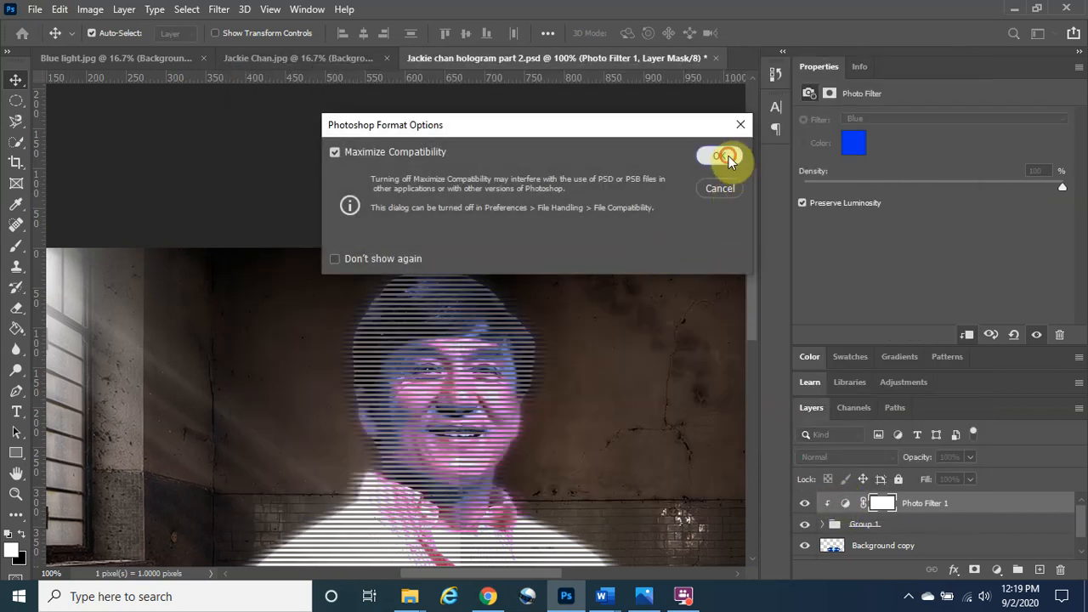
pyautogui.click(729, 155)
# Step: Save a JPEG copy of the hologram on the computer as "Jackie chan hologram part 3" with the offered JPEG options
pyautogui.click(35, 10)
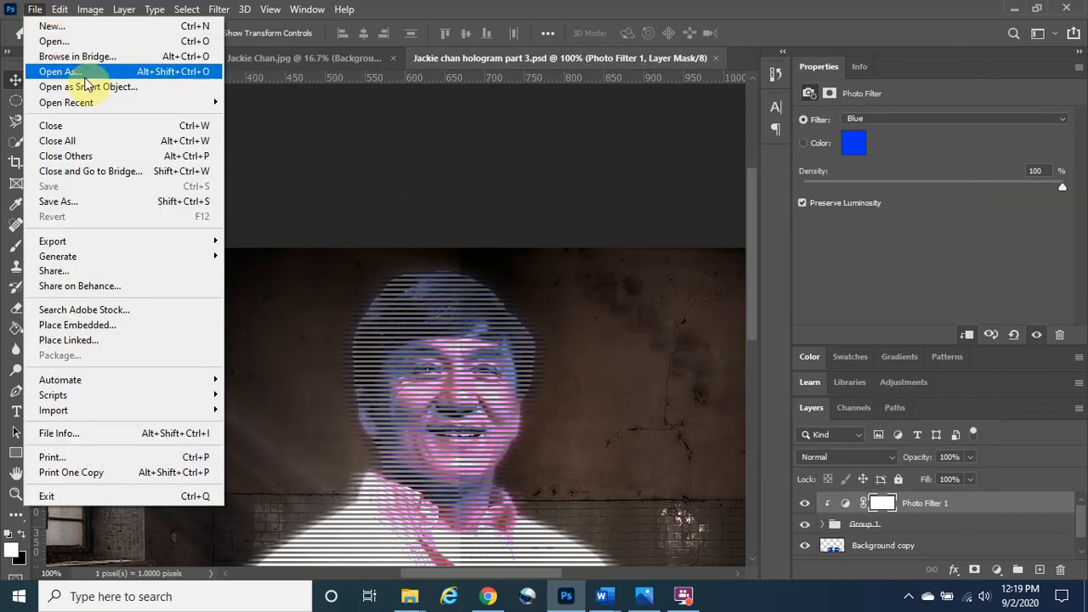
pyautogui.click(119, 201)
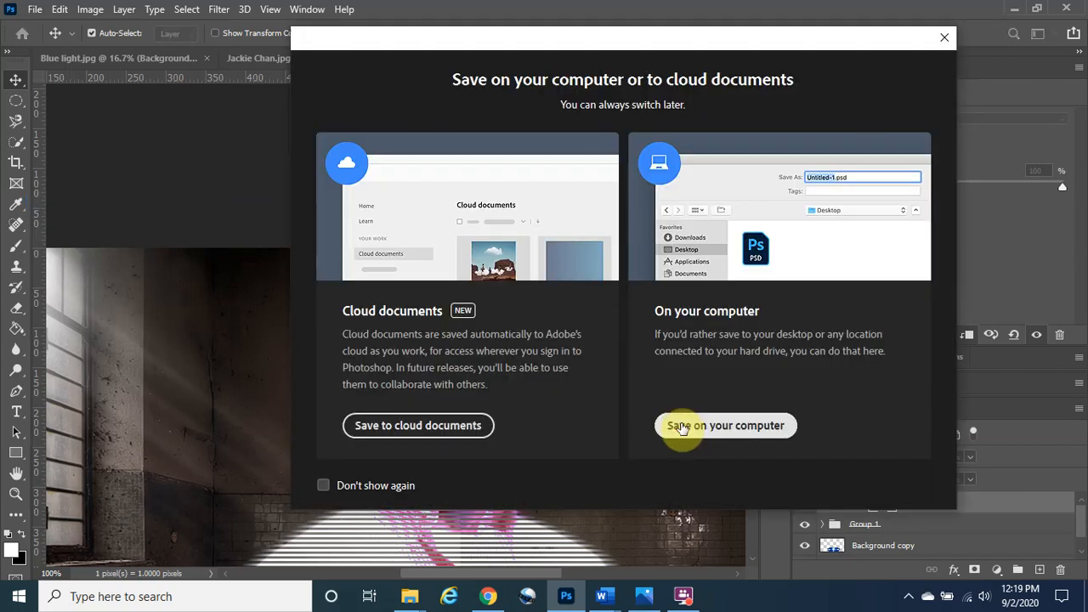
pyautogui.click(680, 428)
pyautogui.click(438, 375)
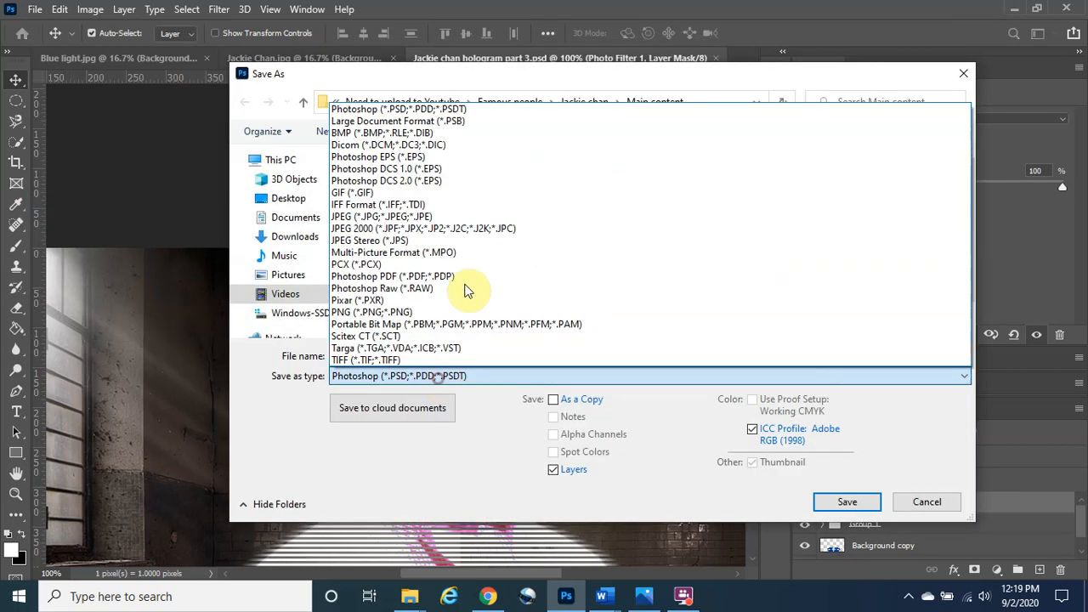
pyautogui.click(469, 216)
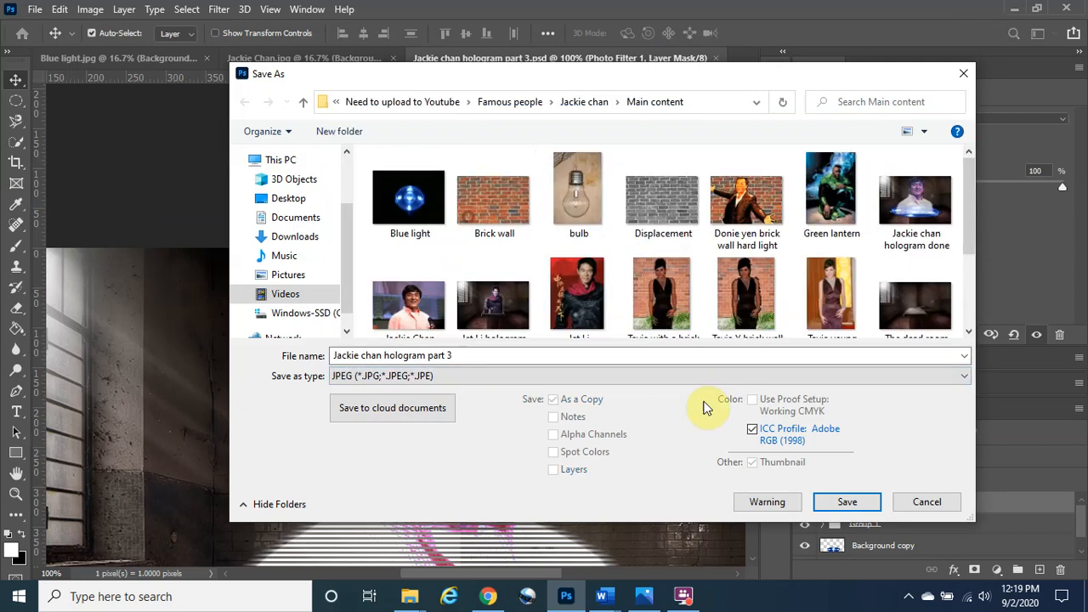
pyautogui.click(850, 503)
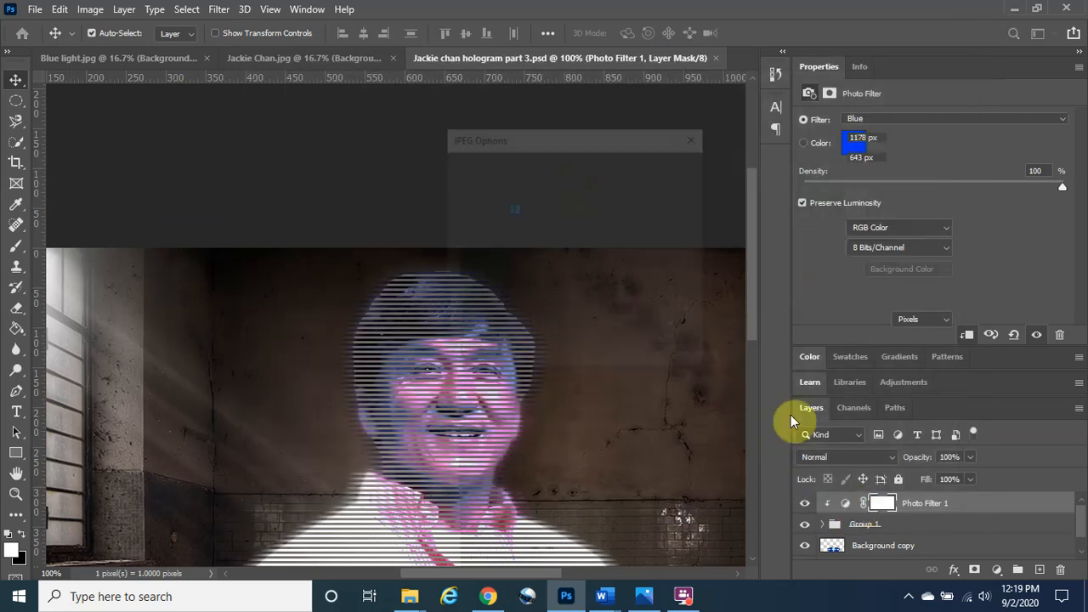
pyautogui.click(670, 173)
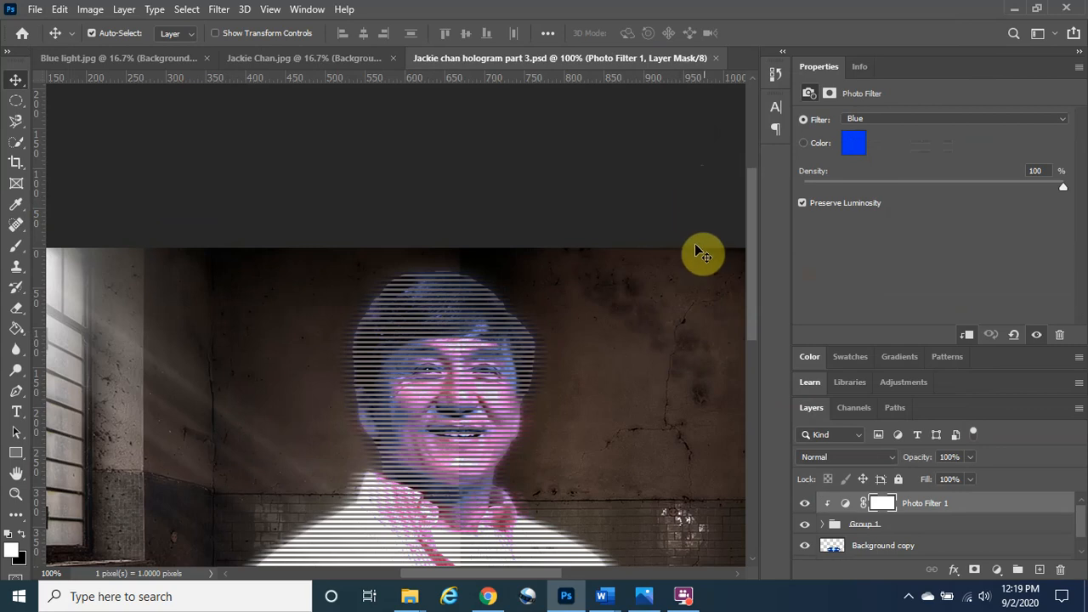
# Step: Switch to Word and view the beginning of the "Subscribe, like, and share" document
pyautogui.click(607, 597)
pyautogui.click(722, 476)
pyautogui.scroll(5, 648, 442)
pyautogui.scroll(2, 647, 443)
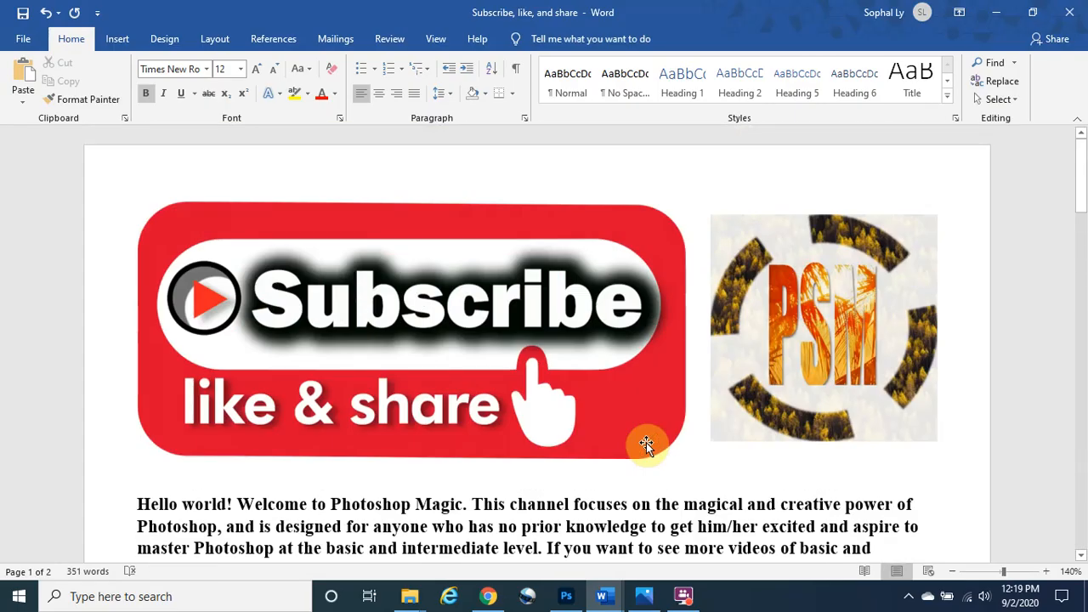